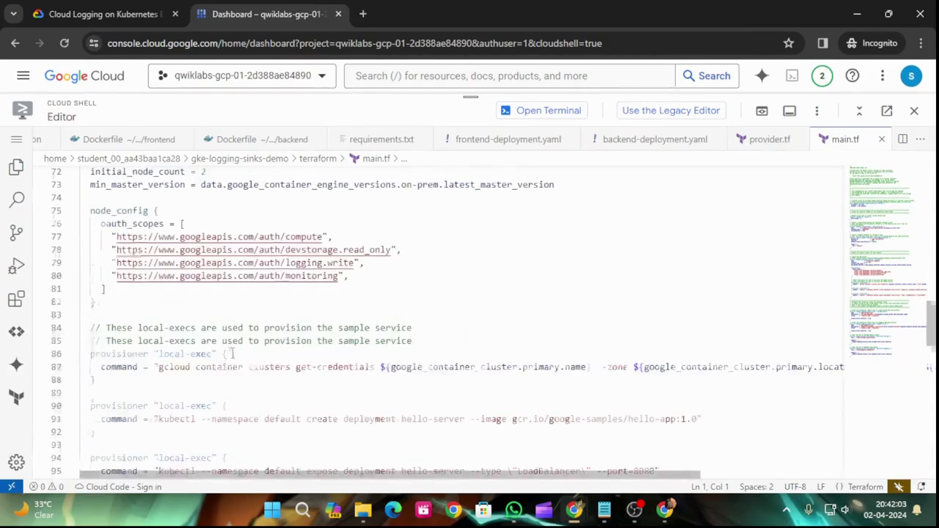
Step: In main.tf, set the storage-sink filter's resource.type on line 110 to k8s_container, copying the value from the lab instructions
{"action": "scroll", "coordinate": [220, 384], "scroll_direction": "up", "scroll_amount": 2}
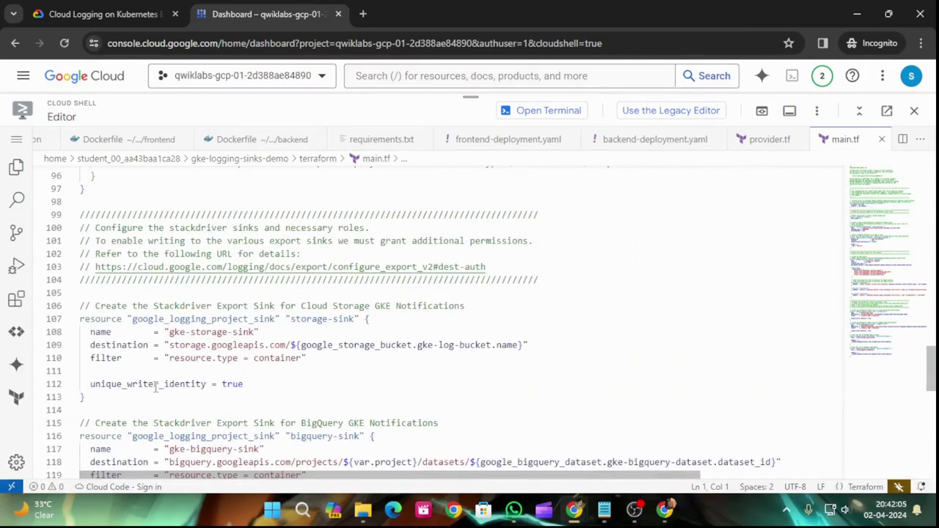
{"action": "left_click", "coordinate": [103, 13]}
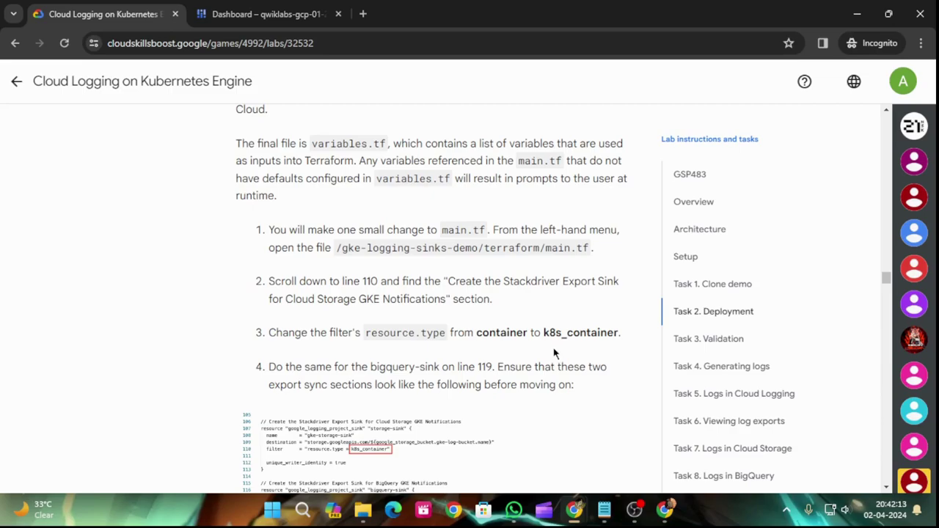
{"action": "left_click_drag", "start_coordinate": [543, 333], "coordinate": [620, 333]}
{"action": "key", "text": "ctrl+c"}
{"action": "left_click", "coordinate": [265, 14]}
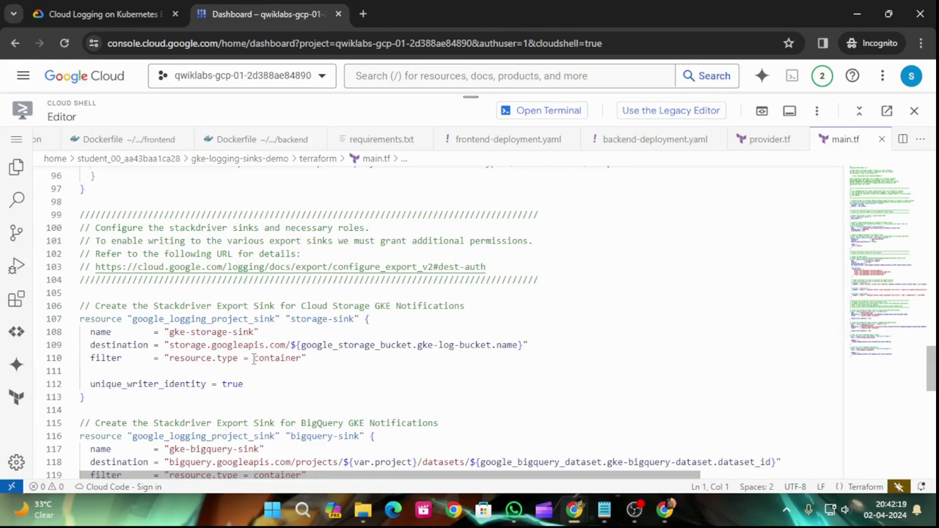
{"action": "left_click_drag", "start_coordinate": [254, 358], "coordinate": [301, 358]}
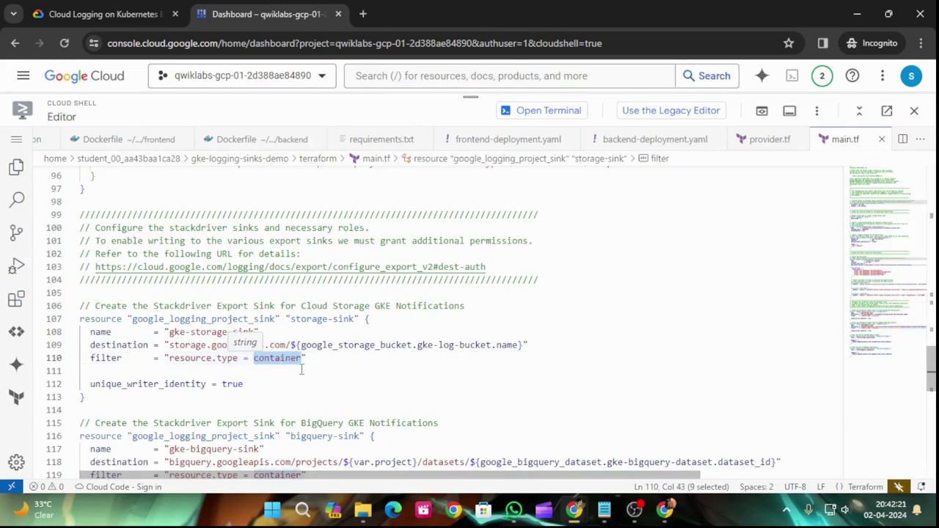
{"action": "key", "text": "ctrl+v"}
Step: Check the next lab instruction and set the bigquery-sink filter's resource.type on line 119 of main.tf to k8s_container
{"action": "left_click", "coordinate": [102, 14]}
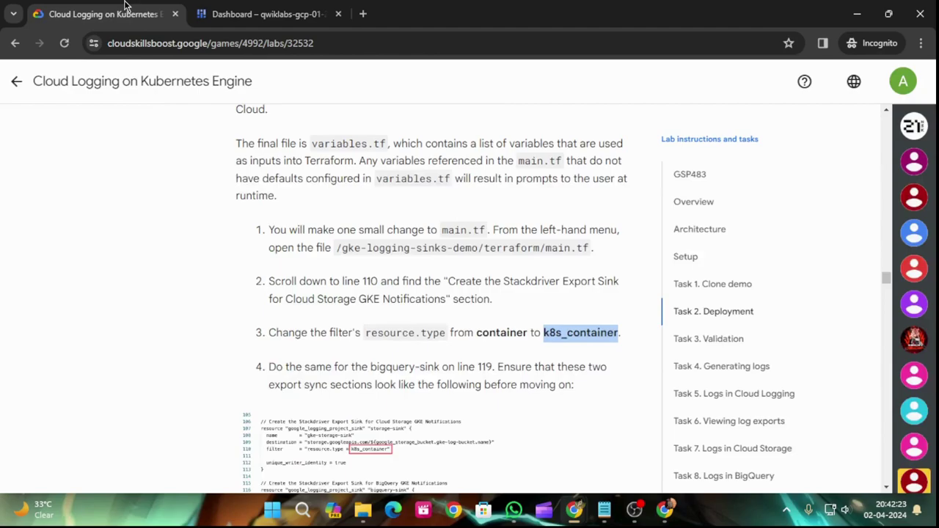
{"action": "scroll", "coordinate": [398, 423], "scroll_direction": "down", "scroll_amount": 1}
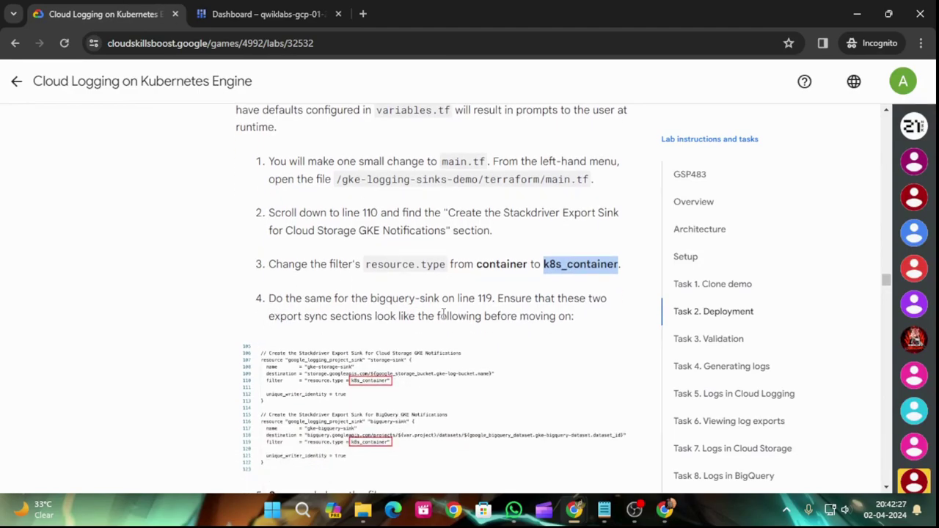
{"action": "left_click", "coordinate": [270, 16]}
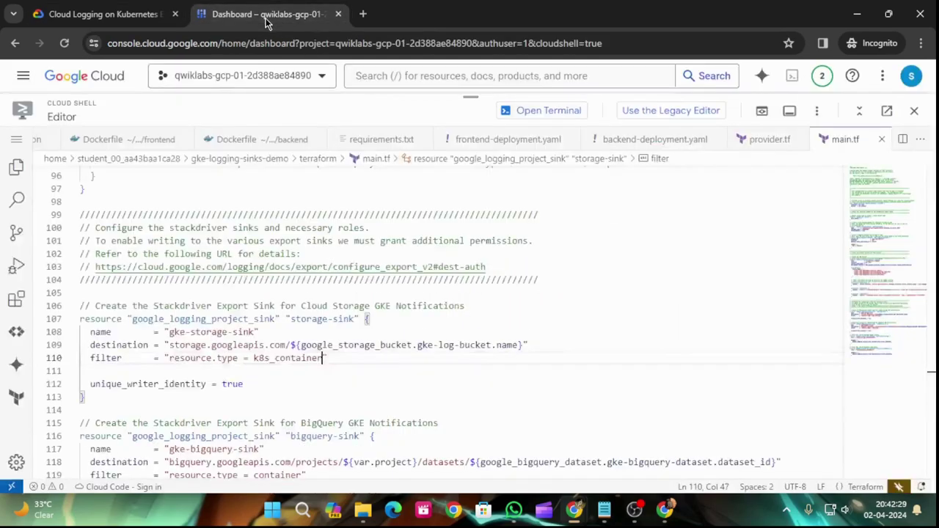
{"action": "scroll", "coordinate": [182, 396], "scroll_direction": "down", "scroll_amount": 1}
{"action": "scroll", "coordinate": [184, 406], "scroll_direction": "up", "scroll_amount": 1}
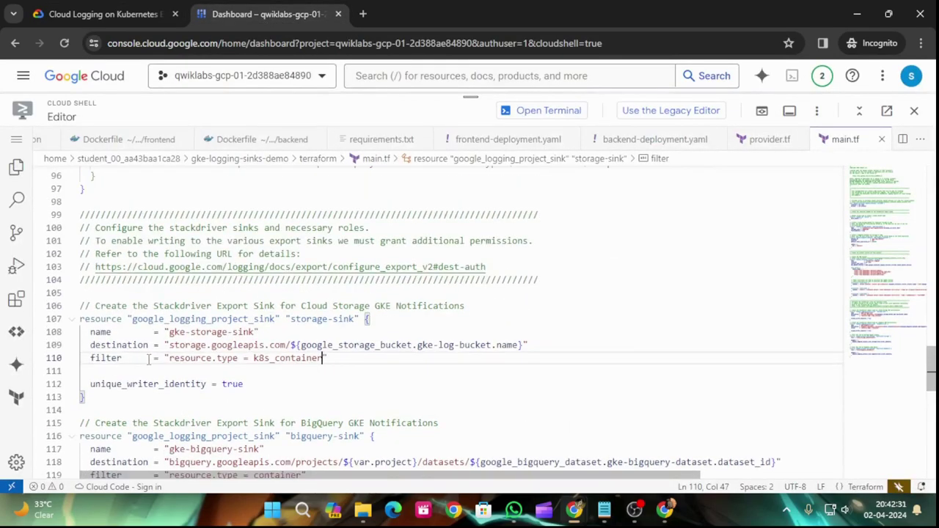
{"action": "scroll", "coordinate": [172, 415], "scroll_direction": "down", "scroll_amount": 1}
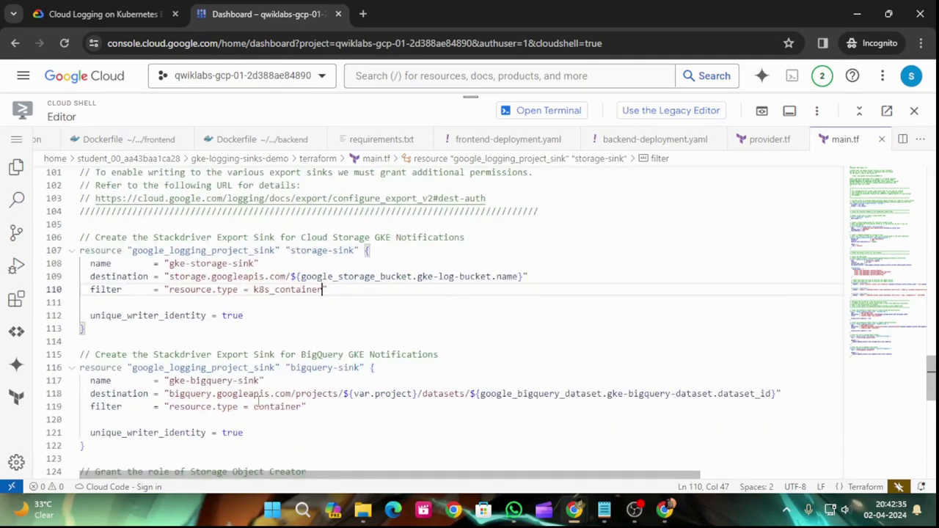
{"action": "left_click_drag", "start_coordinate": [254, 407], "coordinate": [301, 410]}
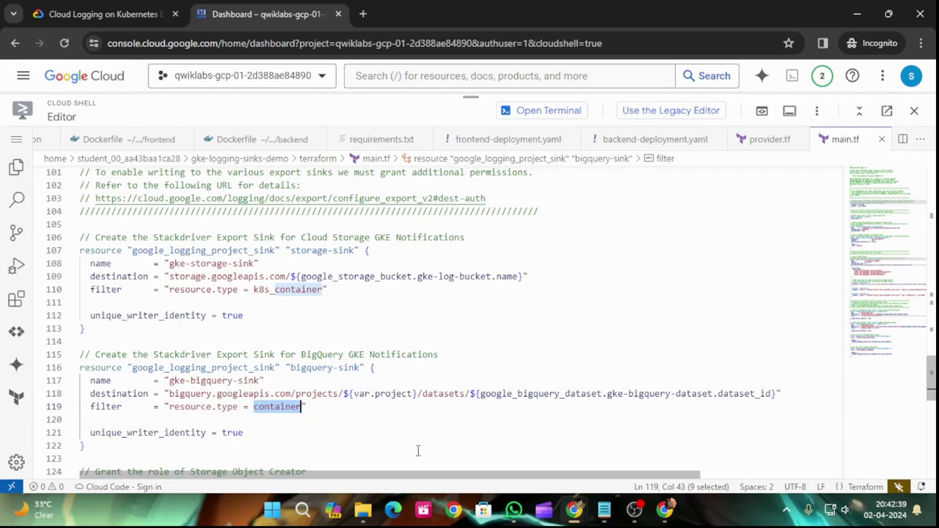
{"action": "key", "text": "ctrl+v"}
Step: Read the lab's follow-up instructions and save main.tf in the Cloud Shell editor
{"action": "left_click", "coordinate": [94, 12]}
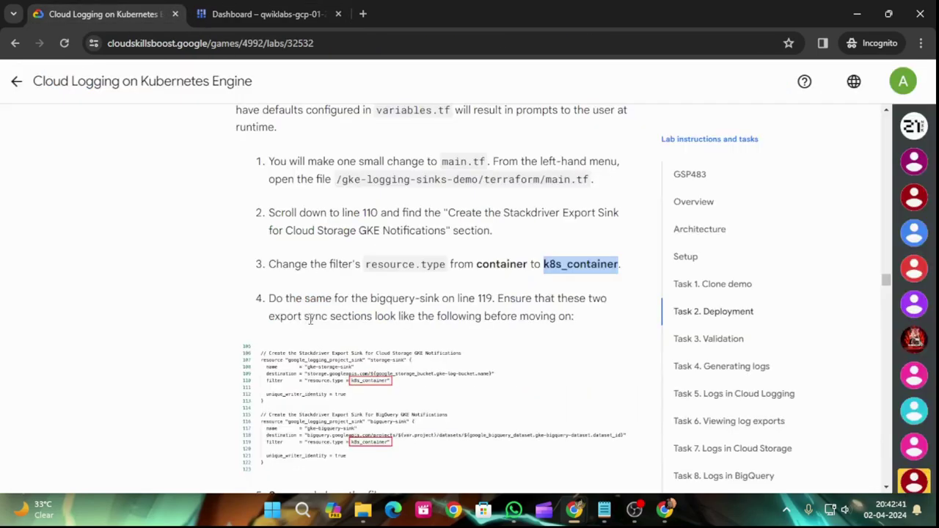
{"action": "scroll", "coordinate": [499, 357], "scroll_direction": "down", "scroll_amount": 4}
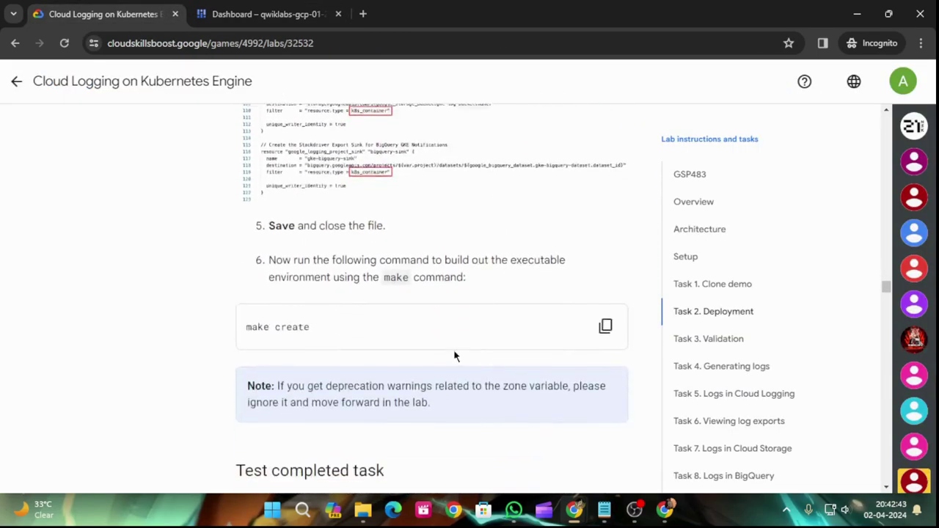
{"action": "left_click", "coordinate": [272, 13]}
{"action": "left_click", "coordinate": [16, 139]}
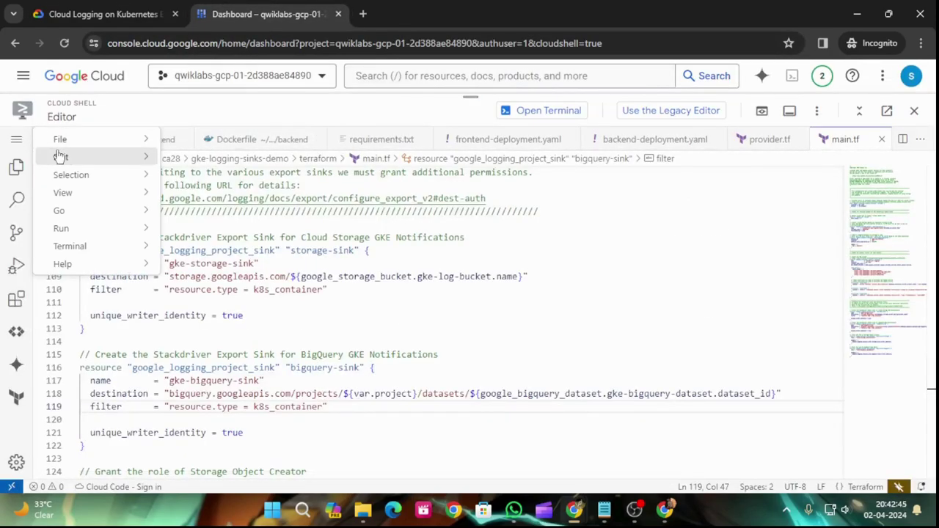
{"action": "mouse_move", "coordinate": [59, 139]}
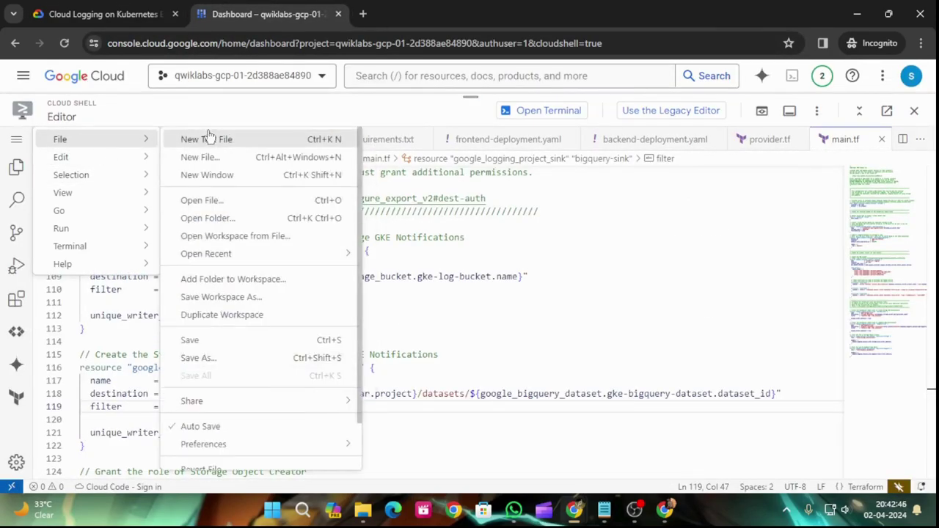
{"action": "left_click", "coordinate": [254, 341]}
Step: Copy the "make create" command from the lab instructions and run it in the Cloud Shell terminal
{"action": "left_click", "coordinate": [83, 7]}
{"action": "scroll", "coordinate": [433, 323], "scroll_direction": "down", "scroll_amount": 4}
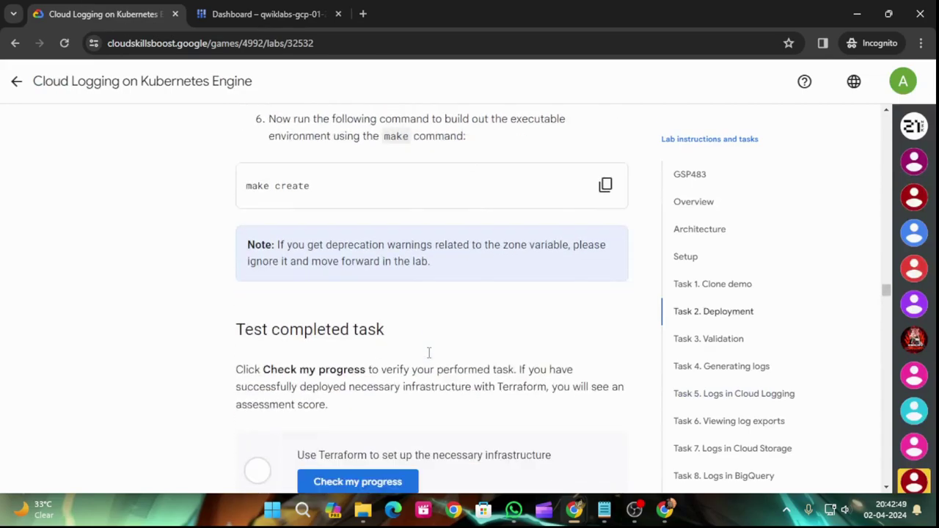
{"action": "scroll", "coordinate": [427, 352], "scroll_direction": "up", "scroll_amount": 3}
{"action": "left_click", "coordinate": [605, 253]}
{"action": "left_click", "coordinate": [264, 13]}
{"action": "left_click", "coordinate": [561, 113]}
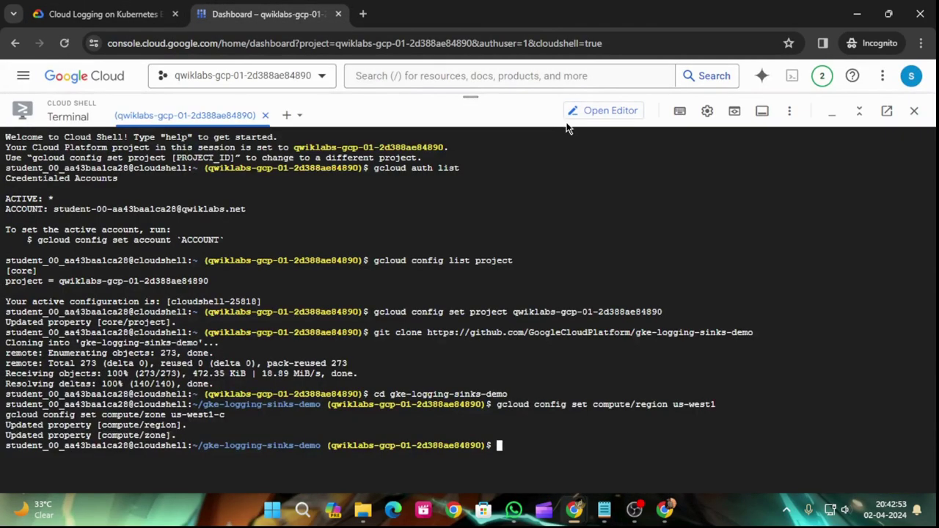
{"action": "key", "text": "ctrl+v"}
{"action": "key", "text": "Return"}
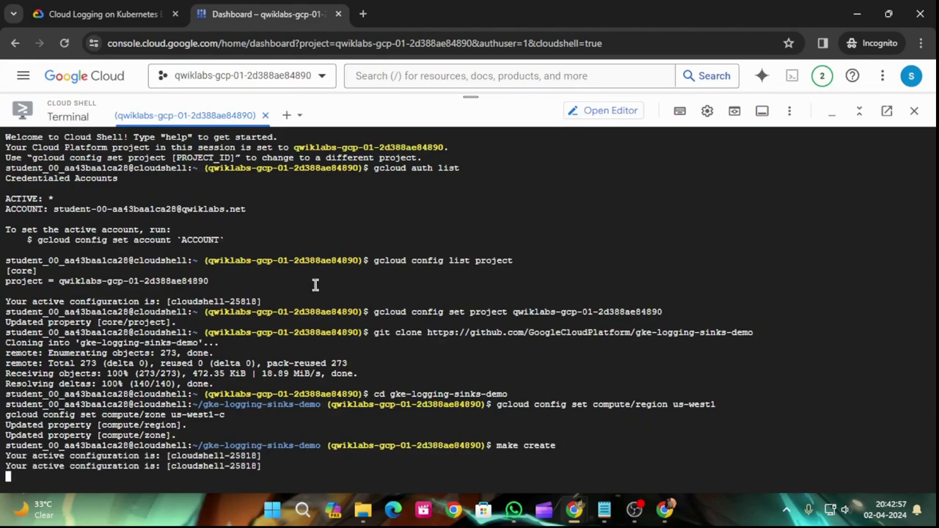
Step: Request the lab's progress check for "Use Terraform to set up the necessary infrastructure", repeating it while the deployment runs
{"action": "left_click", "coordinate": [118, 15]}
{"action": "scroll", "coordinate": [356, 352], "scroll_direction": "down", "scroll_amount": 3}
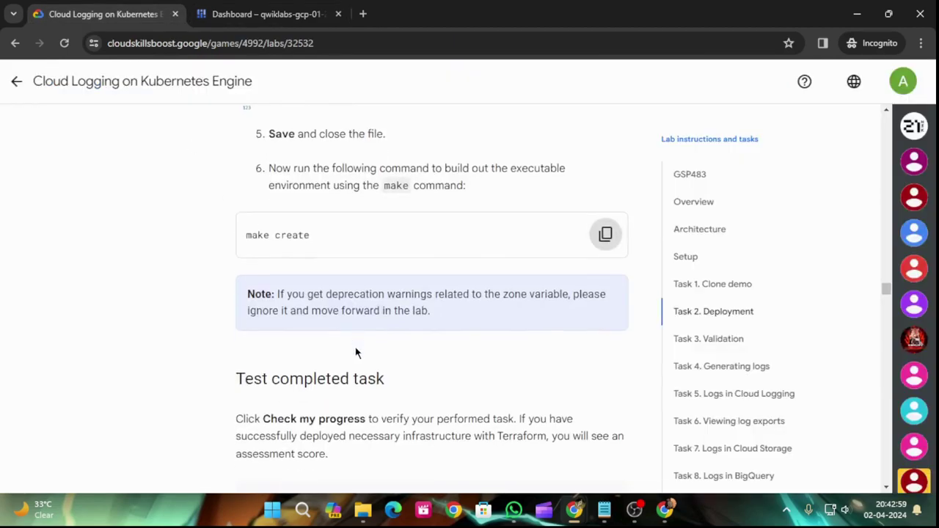
{"action": "left_click", "coordinate": [355, 348]}
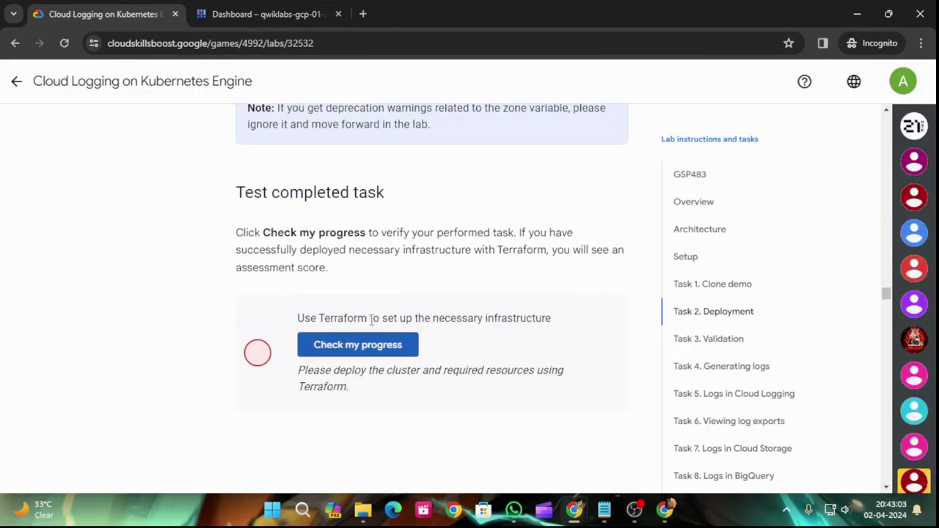
{"action": "left_click", "coordinate": [367, 345]}
{"action": "scroll", "coordinate": [436, 384], "scroll_direction": "down", "scroll_amount": 3}
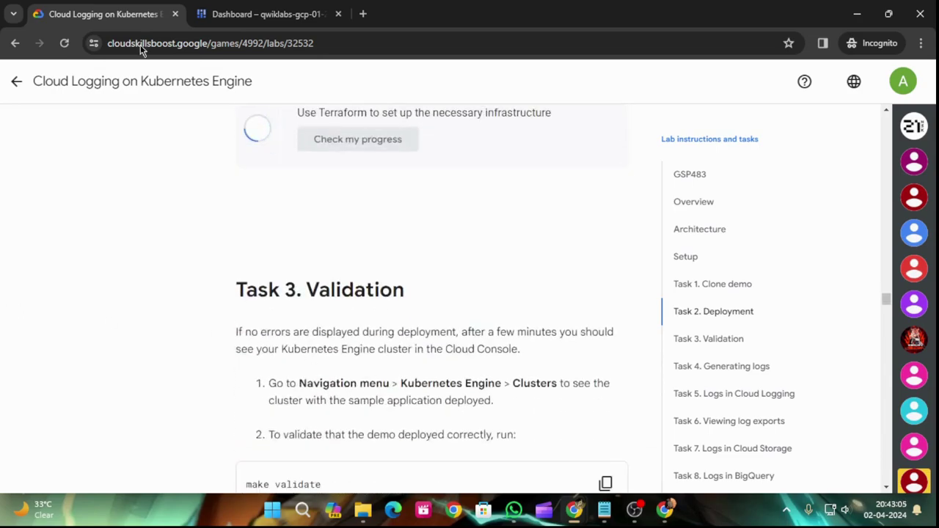
{"action": "left_click", "coordinate": [231, 16]}
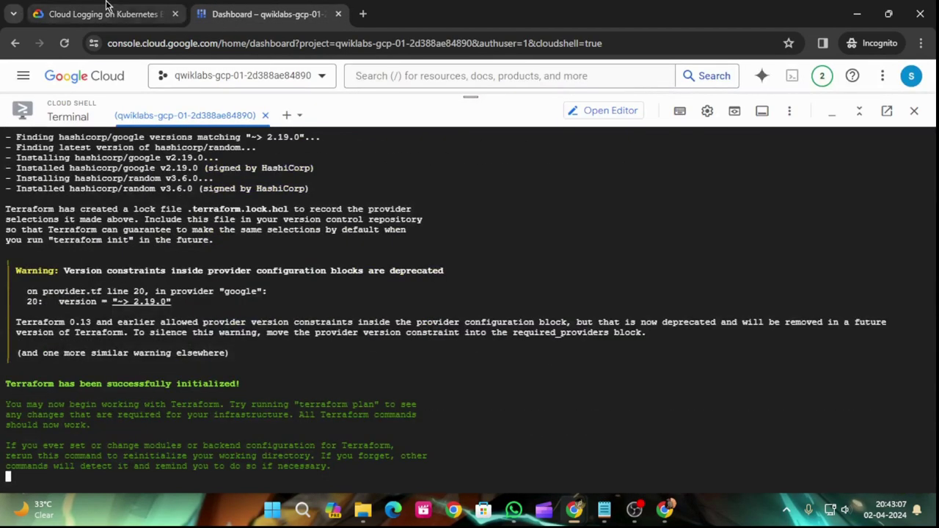
{"action": "left_click", "coordinate": [107, 7]}
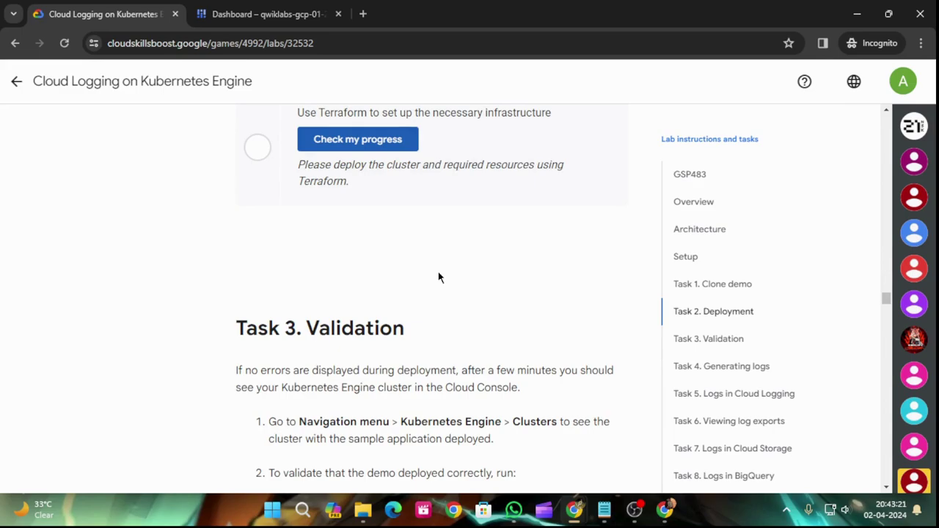
{"action": "left_click", "coordinate": [356, 150]}
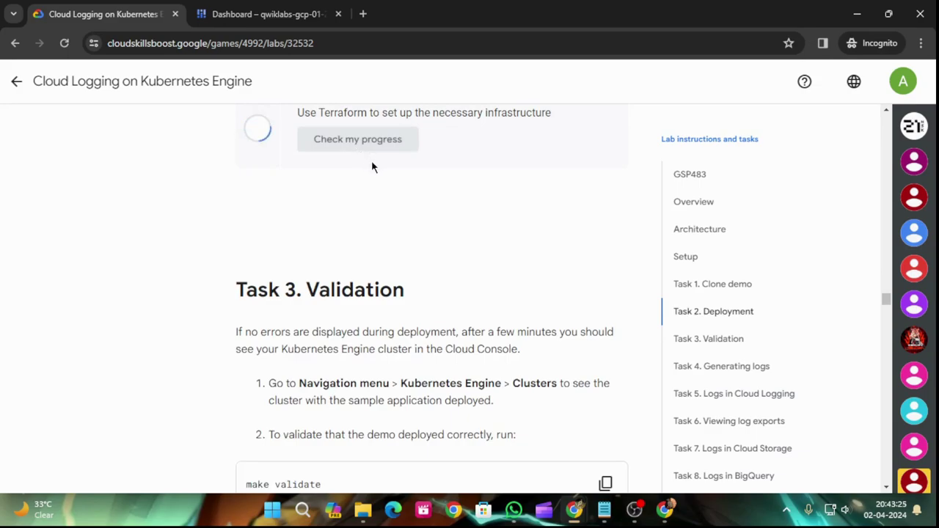
Step: Copy the "make validate" command from the lab's Task 3 instructions, checking the terminal's deployment output in between
{"action": "scroll", "coordinate": [394, 195], "scroll_direction": "down", "scroll_amount": 3}
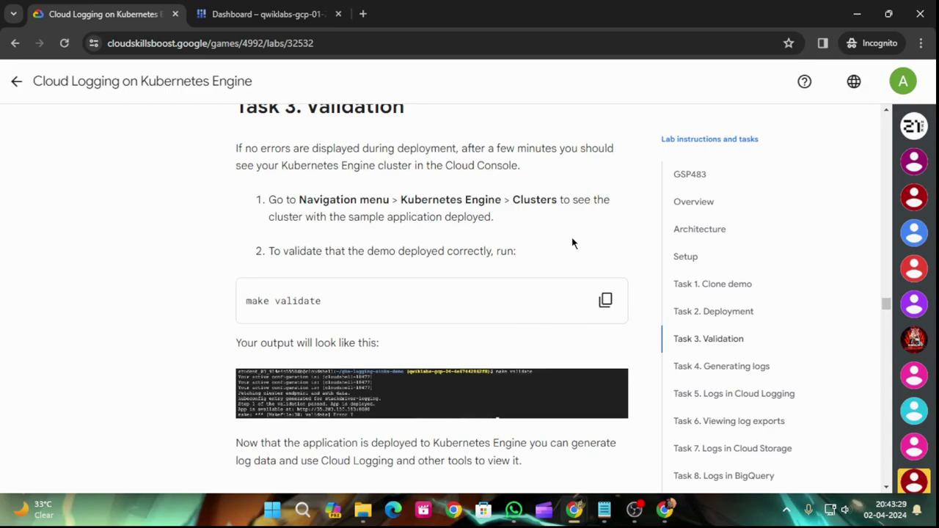
{"action": "scroll", "coordinate": [573, 244], "scroll_direction": "down", "scroll_amount": 1}
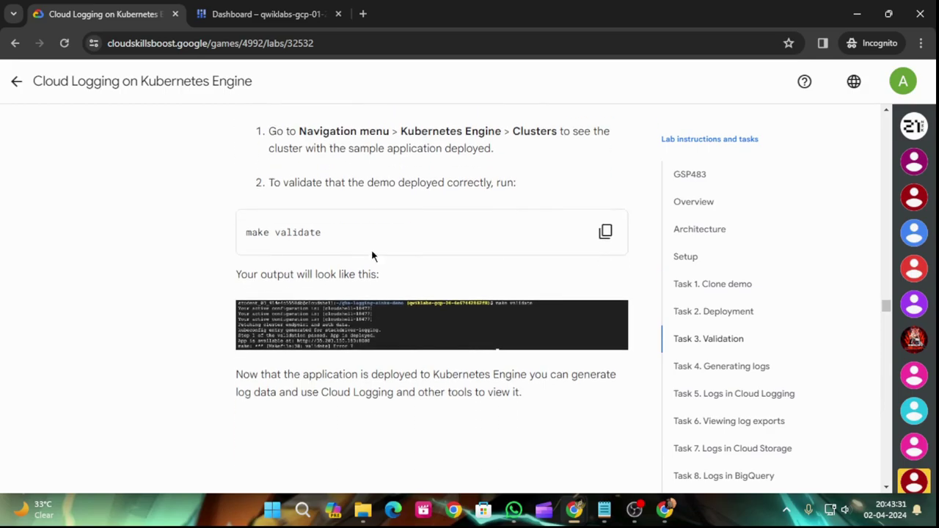
{"action": "left_click", "coordinate": [606, 231]}
{"action": "left_click", "coordinate": [273, 8]}
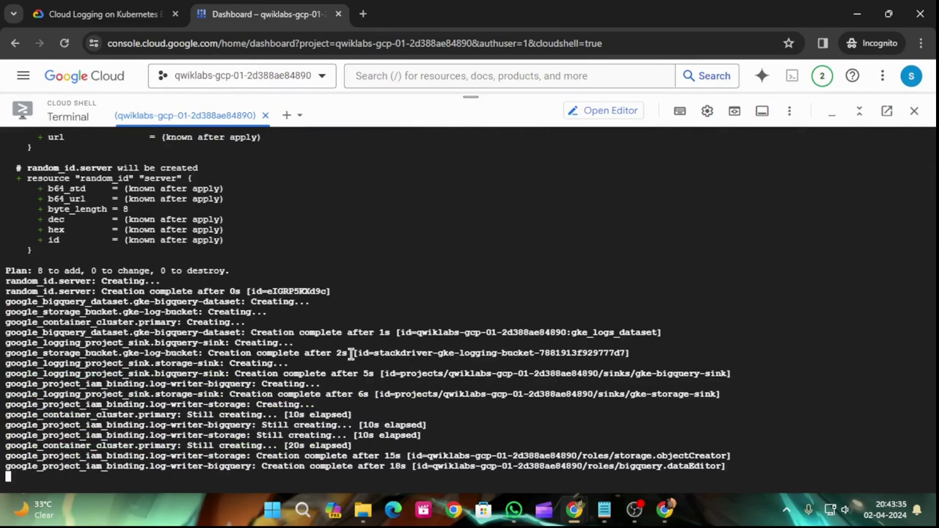
{"action": "left_click", "coordinate": [77, 10]}
{"action": "left_click", "coordinate": [613, 235]}
{"action": "scroll", "coordinate": [612, 281], "scroll_direction": "down", "scroll_amount": 2}
{"action": "scroll", "coordinate": [546, 312], "scroll_direction": "up", "scroll_amount": 2}
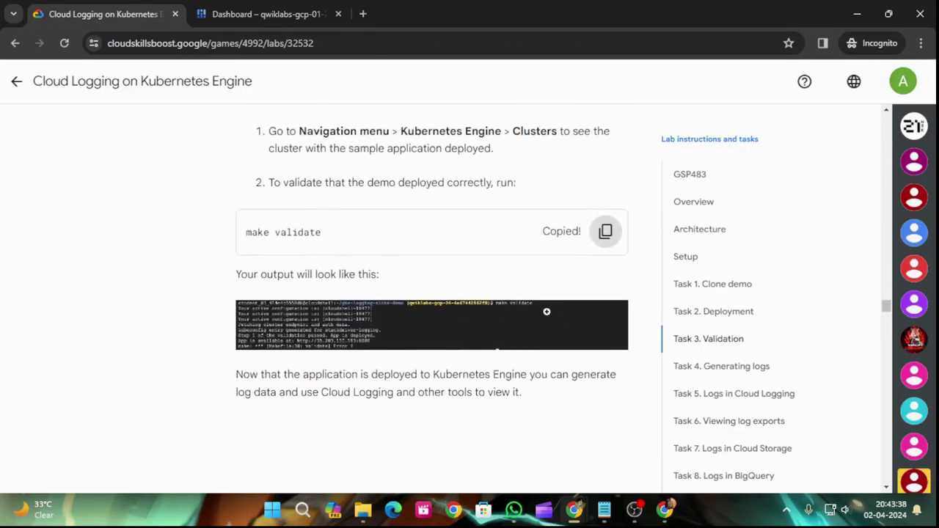
Step: Monitor the cluster creation in the Cloud Shell terminal and review the Terraform progress check and Task 3 validation instructions
{"action": "left_click", "coordinate": [269, 13]}
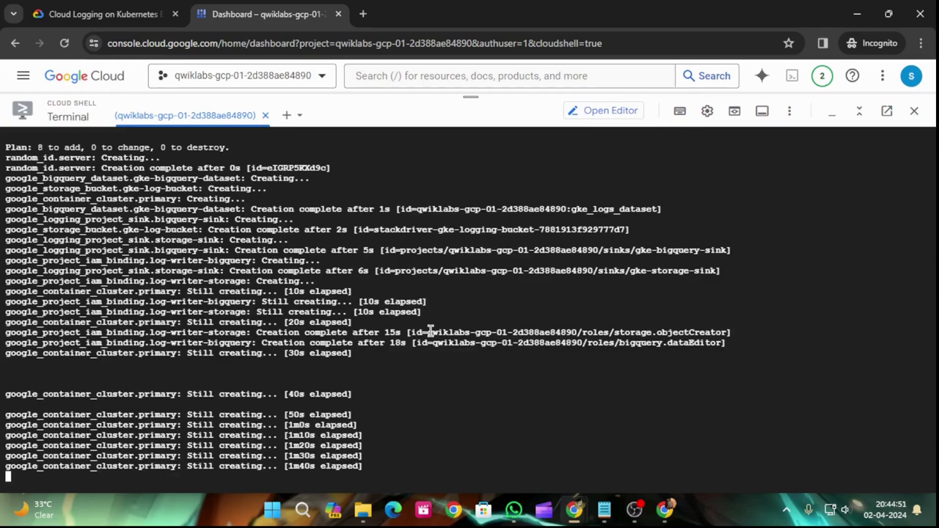
{"action": "key", "text": "Return"}
{"action": "key", "text": "Return"}
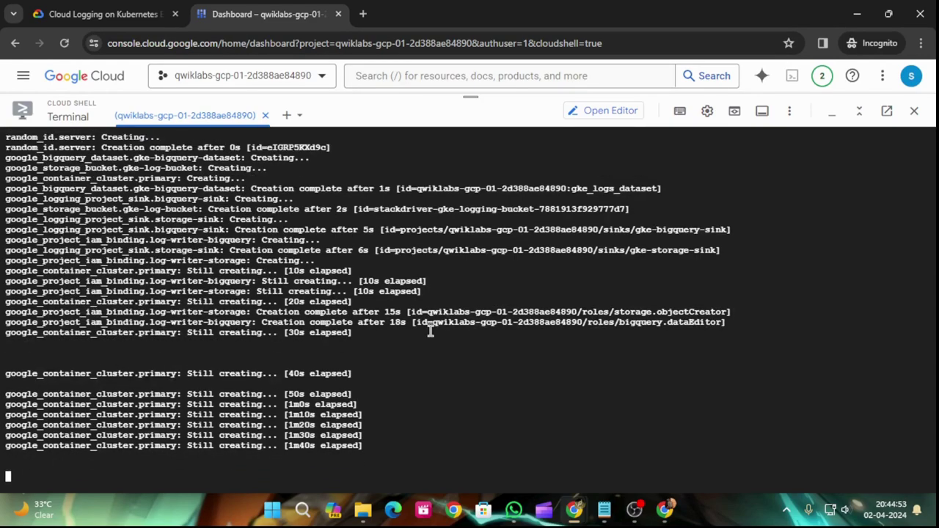
{"action": "left_click", "coordinate": [99, 14]}
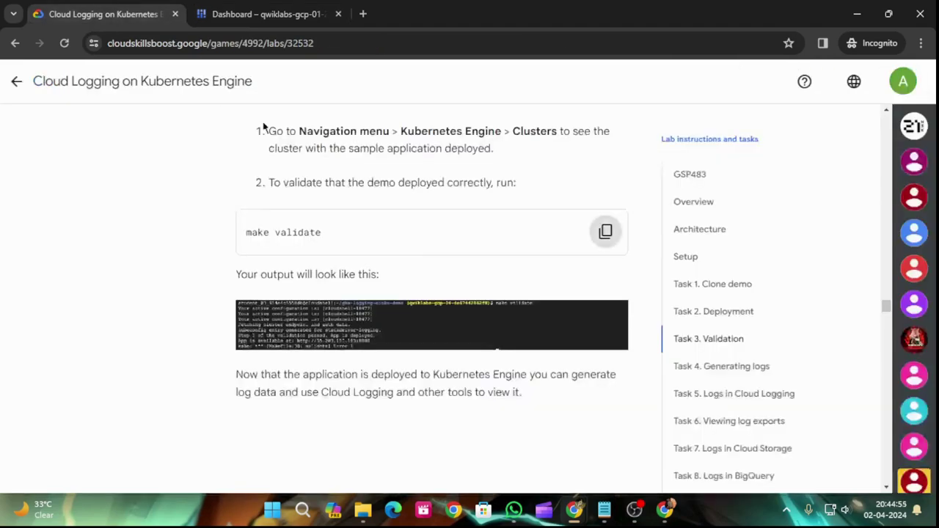
{"action": "scroll", "coordinate": [445, 310], "scroll_direction": "up", "scroll_amount": 3}
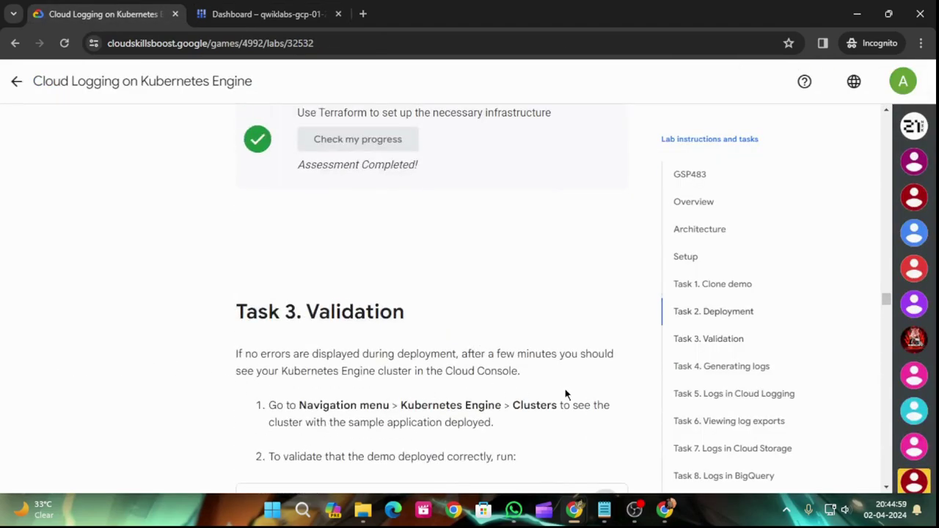
{"action": "scroll", "coordinate": [578, 392], "scroll_direction": "down", "scroll_amount": 5}
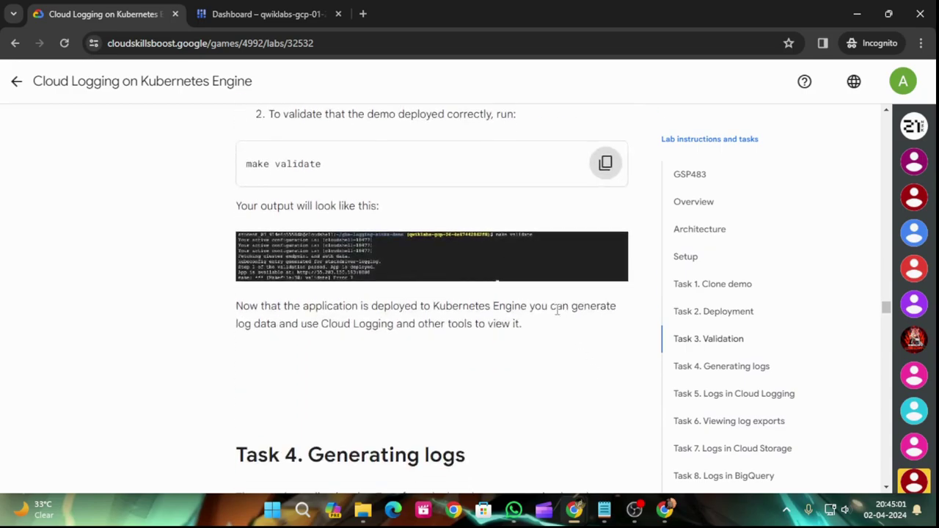
{"action": "left_click", "coordinate": [269, 10]}
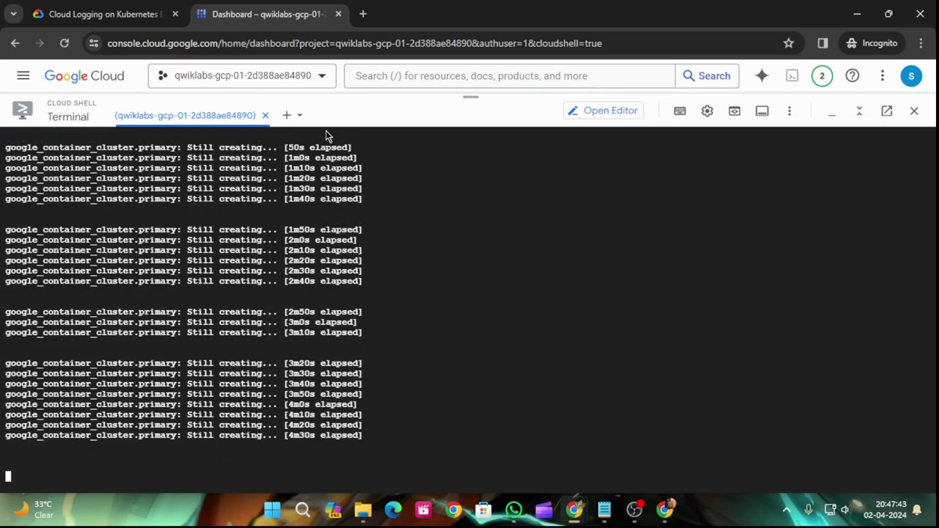
{"action": "left_click", "coordinate": [33, 7]}
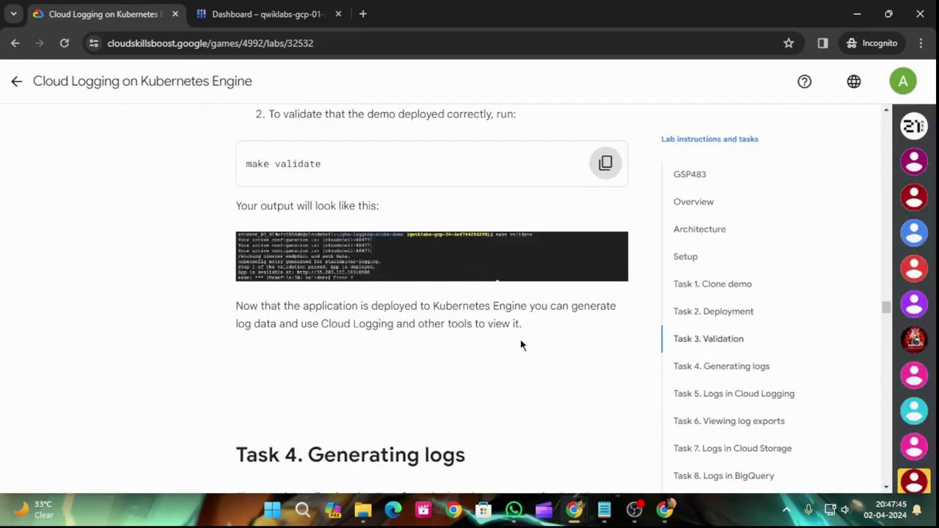
{"action": "scroll", "coordinate": [517, 345], "scroll_direction": "up", "scroll_amount": 3}
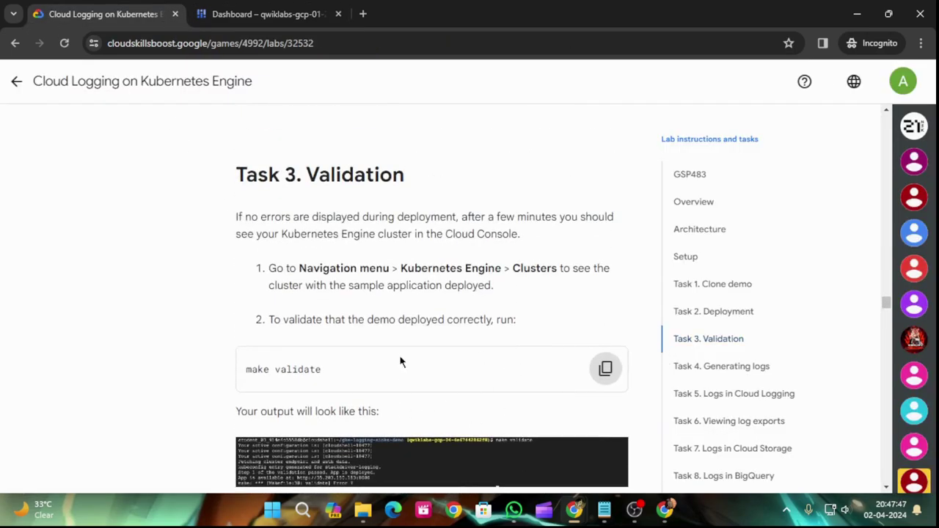
Step: Review the lab's Task 2 progress check and Task 3 validation instructions, checking the cluster deployment in the Cloud Shell terminal in between
{"action": "scroll", "coordinate": [402, 352], "scroll_direction": "up", "scroll_amount": 1}
{"action": "scroll", "coordinate": [402, 352], "scroll_direction": "up", "scroll_amount": 4}
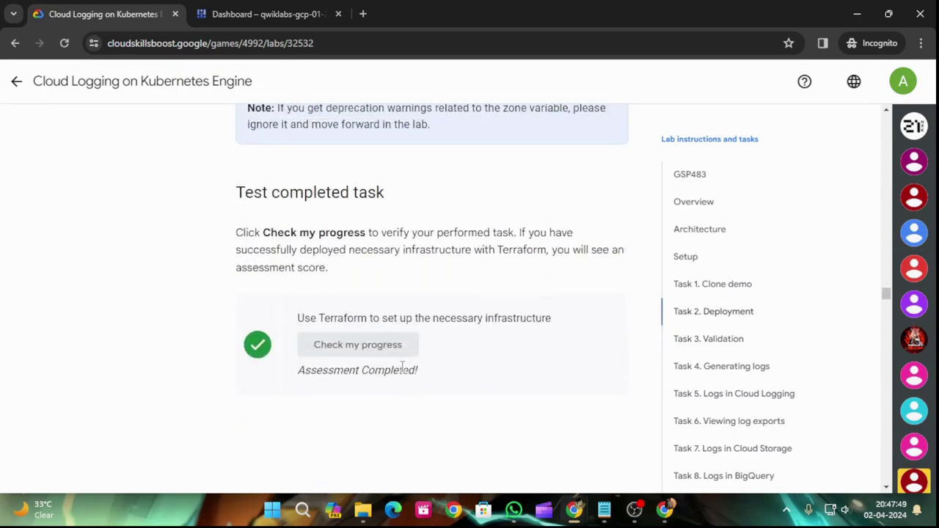
{"action": "scroll", "coordinate": [433, 400], "scroll_direction": "down", "scroll_amount": 6}
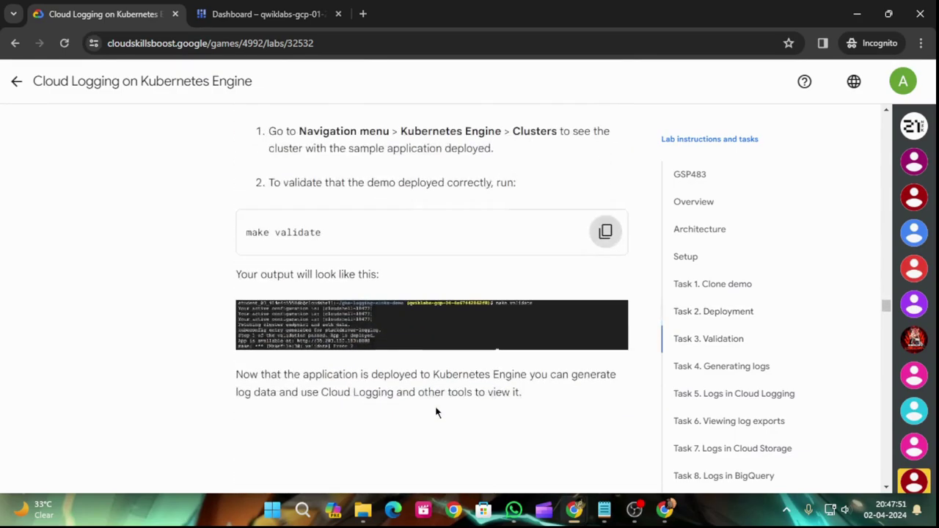
{"action": "scroll", "coordinate": [312, 402], "scroll_direction": "up", "scroll_amount": 3}
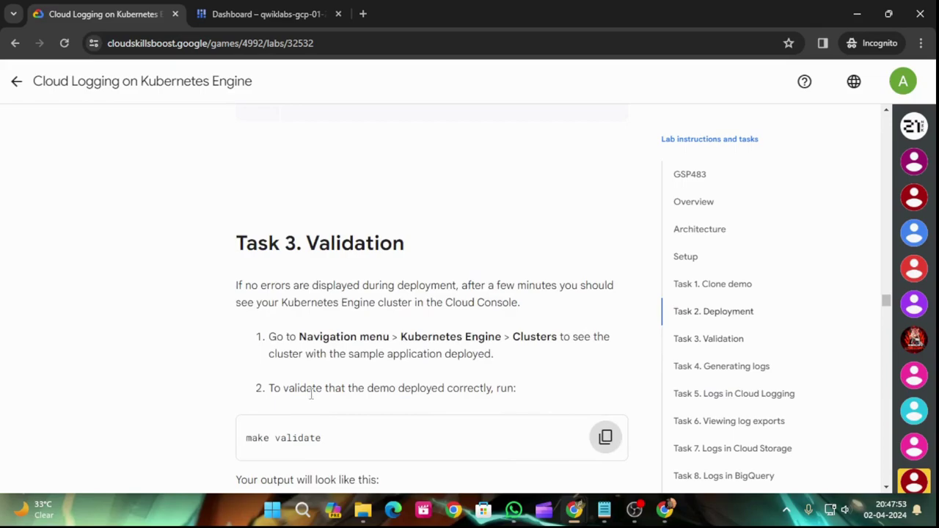
{"action": "left_click", "coordinate": [263, 7]}
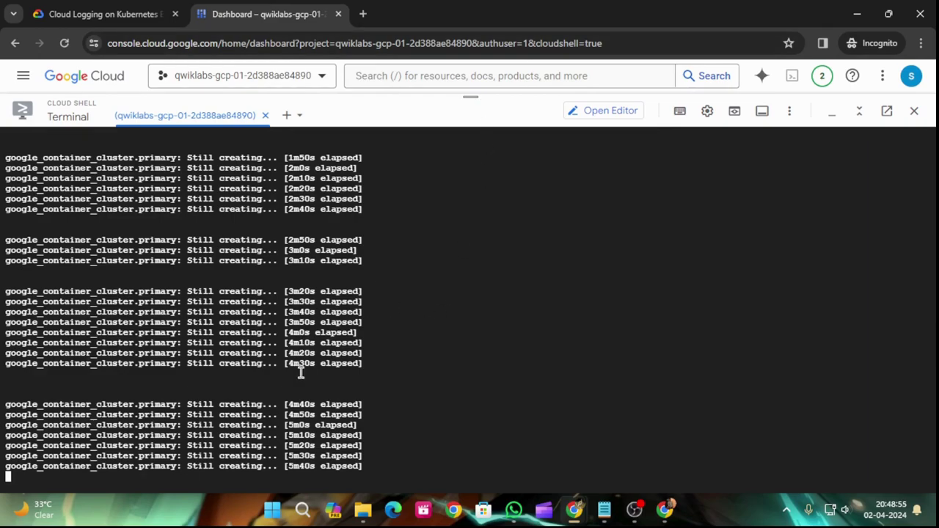
{"action": "left_click", "coordinate": [152, 6]}
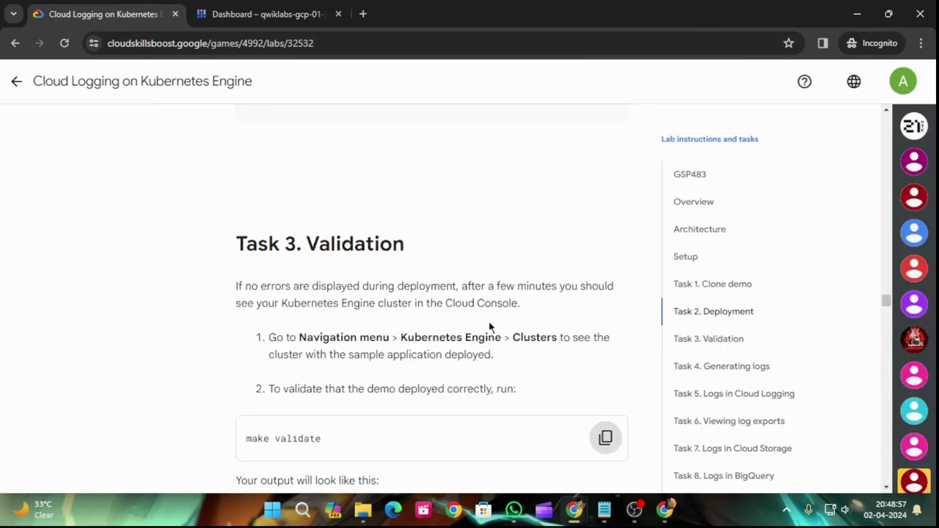
{"action": "scroll", "coordinate": [491, 329], "scroll_direction": "up", "scroll_amount": 3}
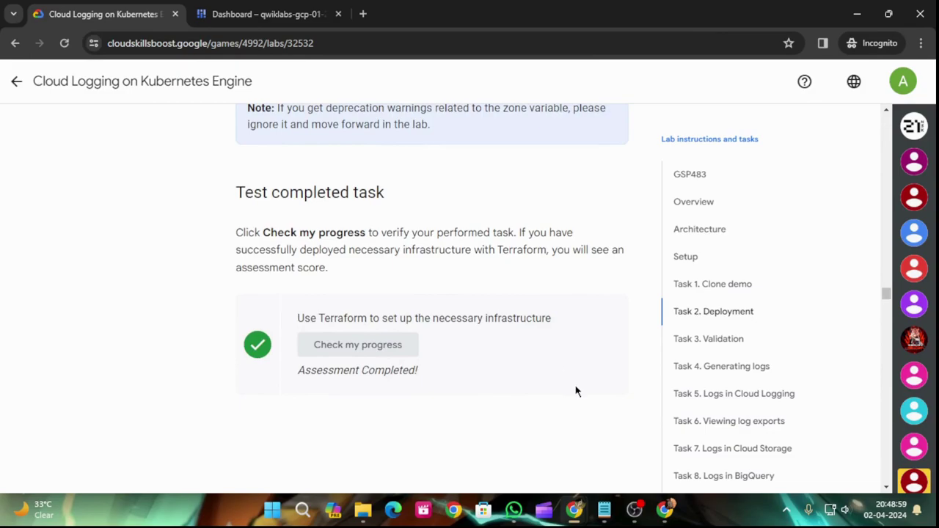
{"action": "scroll", "coordinate": [576, 405], "scroll_direction": "up", "scroll_amount": 1}
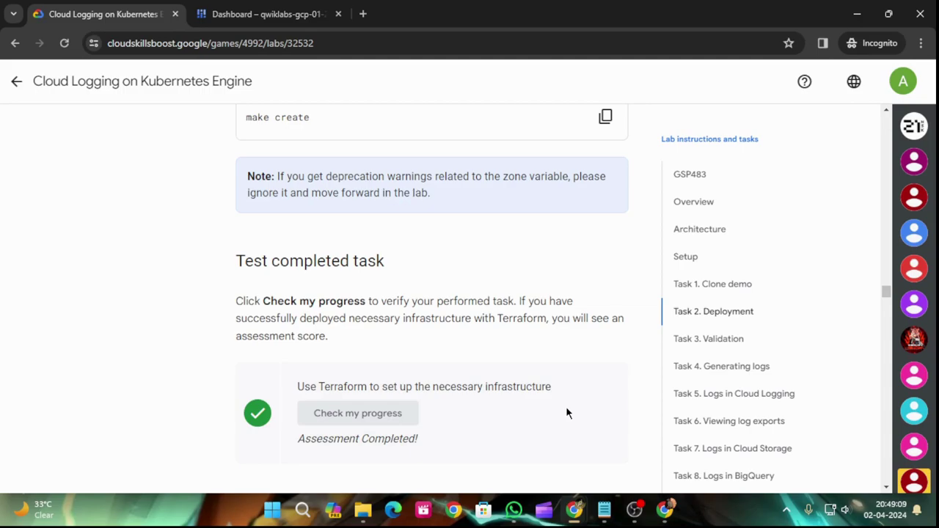
{"action": "scroll", "coordinate": [566, 413], "scroll_direction": "up", "scroll_amount": 3}
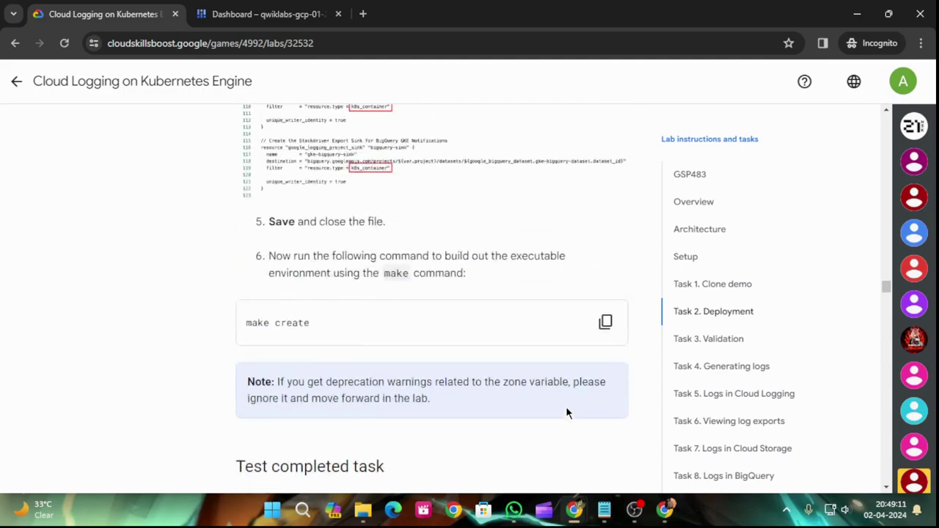
{"action": "scroll", "coordinate": [557, 424], "scroll_direction": "down", "scroll_amount": 4}
{"action": "scroll", "coordinate": [555, 428], "scroll_direction": "down", "scroll_amount": 4}
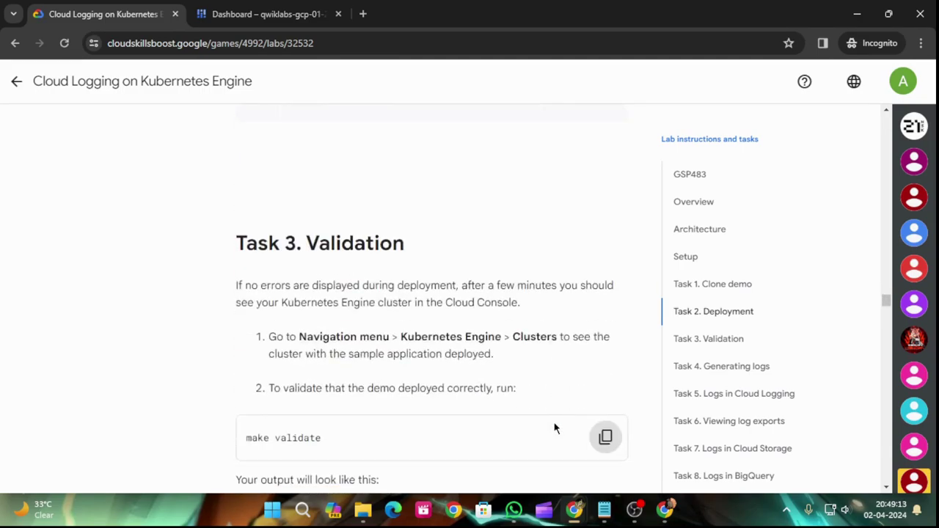
{"action": "scroll", "coordinate": [555, 428], "scroll_direction": "down", "scroll_amount": 3}
{"action": "scroll", "coordinate": [555, 429], "scroll_direction": "up", "scroll_amount": 2}
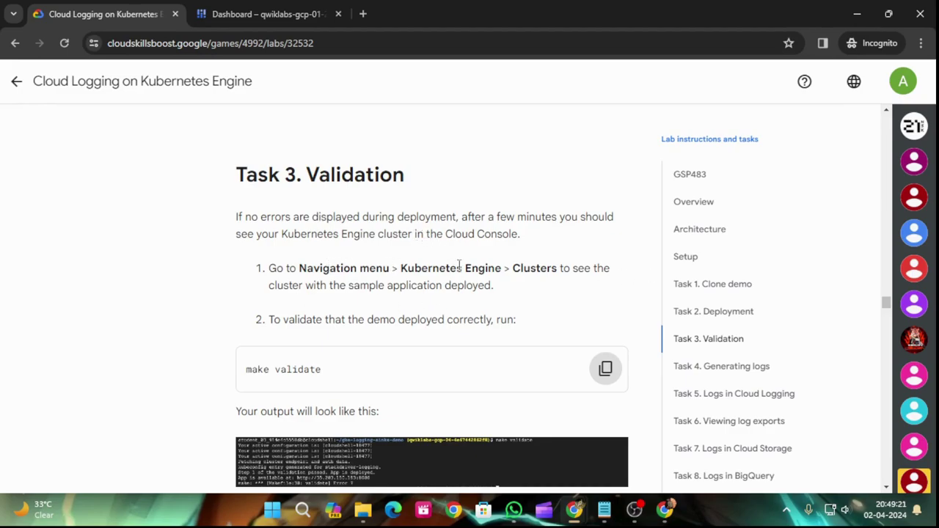
Step: Shrink the Cloud Shell terminal and open the Kubernetes Engine Clusters page to inspect the deployed cluster
{"action": "left_click", "coordinate": [245, 12]}
{"action": "left_click_drag", "start_coordinate": [461, 99], "coordinate": [454, 463]}
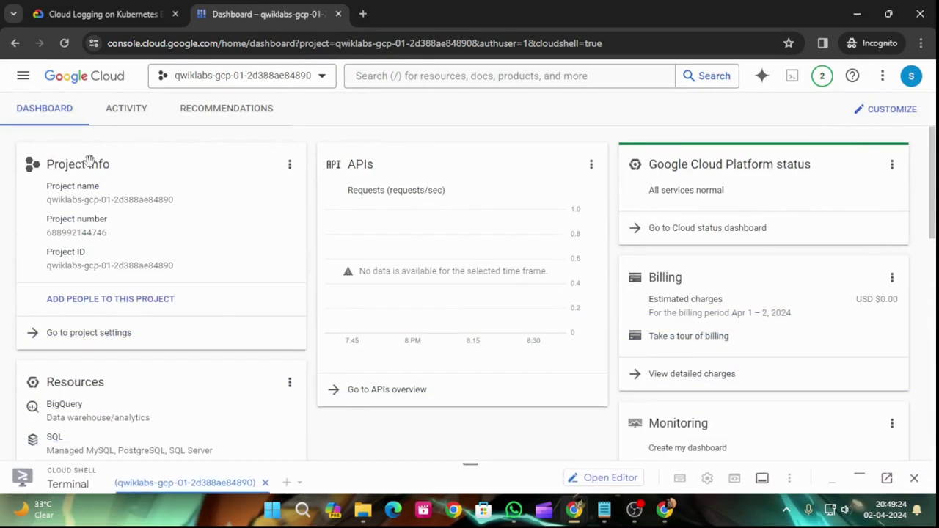
{"action": "left_click", "coordinate": [20, 77]}
{"action": "mouse_move", "coordinate": [77, 364]}
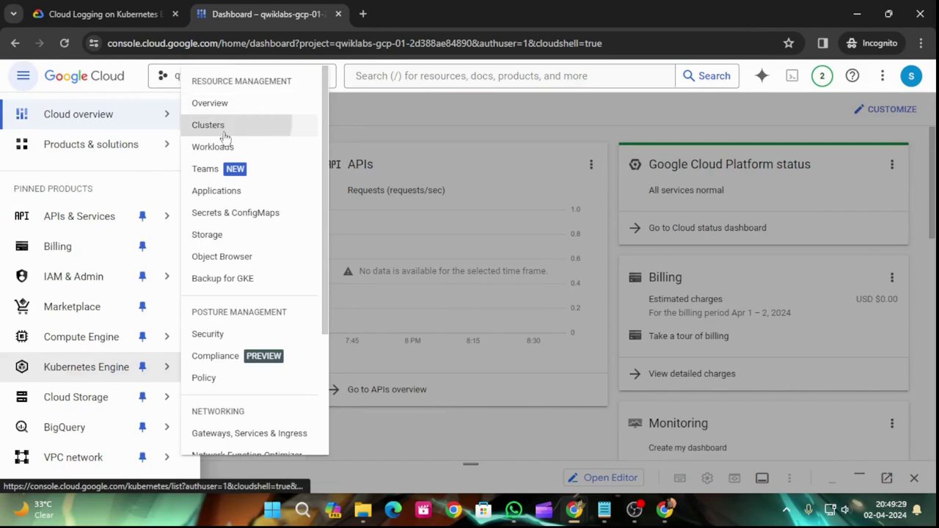
{"action": "left_click", "coordinate": [208, 125]}
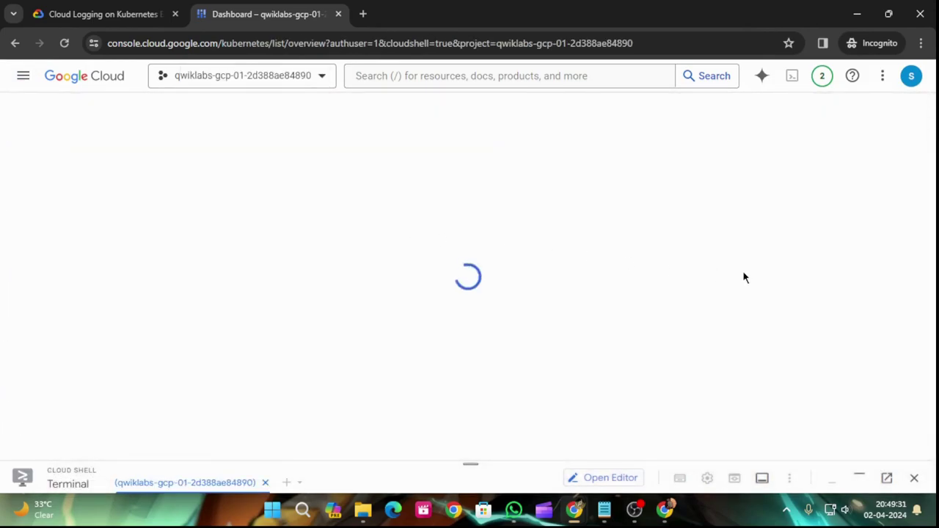
{"action": "scroll", "coordinate": [744, 269], "scroll_direction": "down", "scroll_amount": 2}
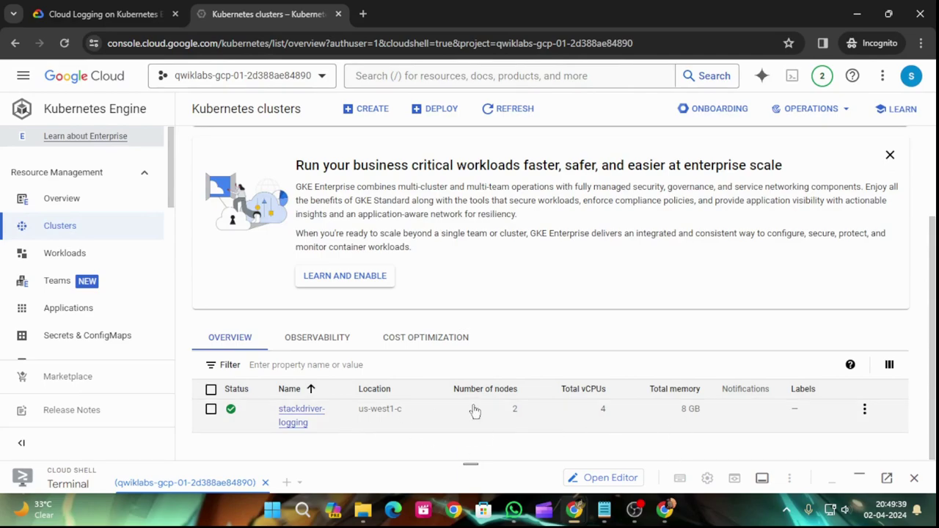
{"action": "left_click", "coordinate": [110, 14]}
{"action": "left_click", "coordinate": [260, 14]}
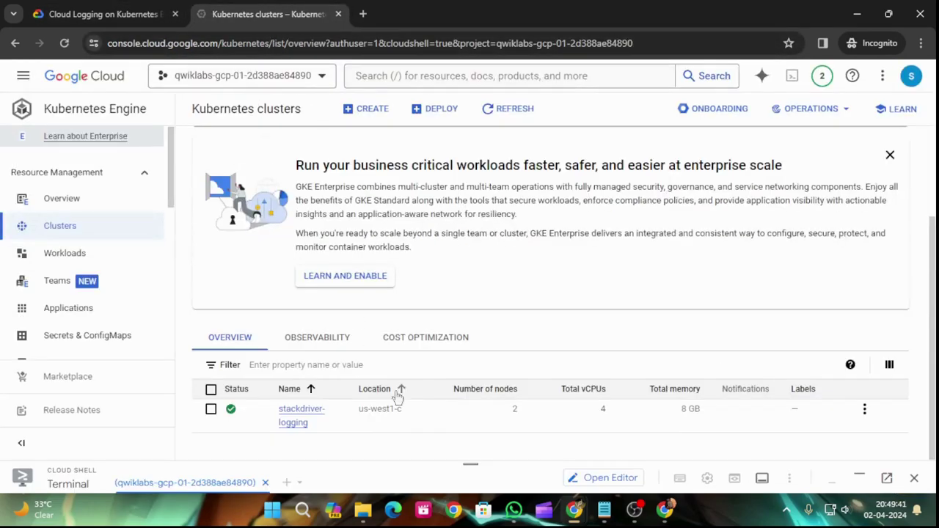
Step: Enlarge the Cloud Shell terminal and run "make validate" to validate the demo deployment
{"action": "left_click_drag", "start_coordinate": [451, 461], "coordinate": [441, 228]}
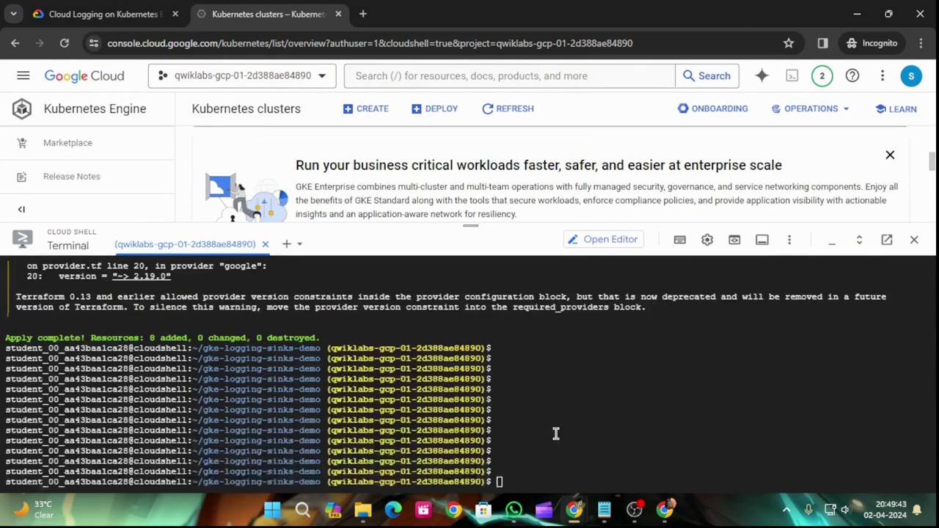
{"action": "left_click", "coordinate": [550, 465]}
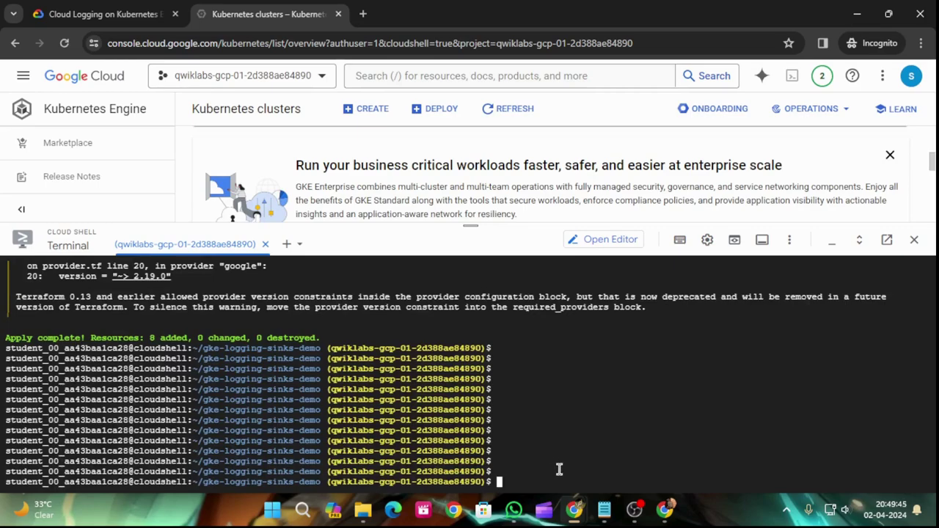
{"action": "left_click_drag", "start_coordinate": [470, 222], "coordinate": [469, 152]}
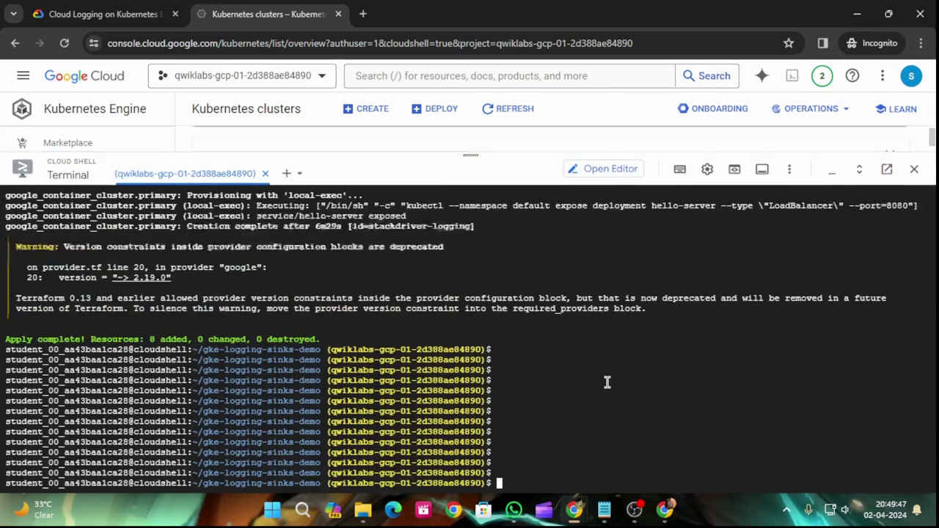
{"action": "type", "text": "make validate"}
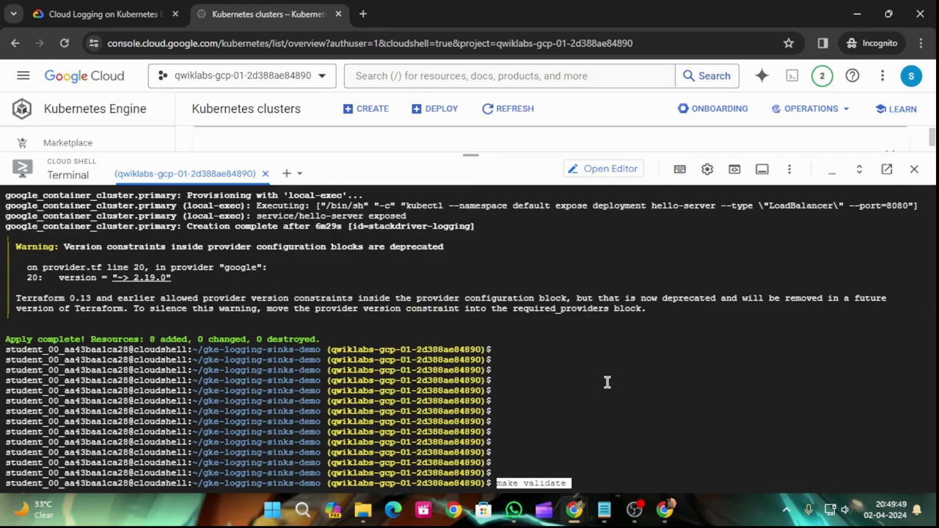
{"action": "key", "text": "Return"}
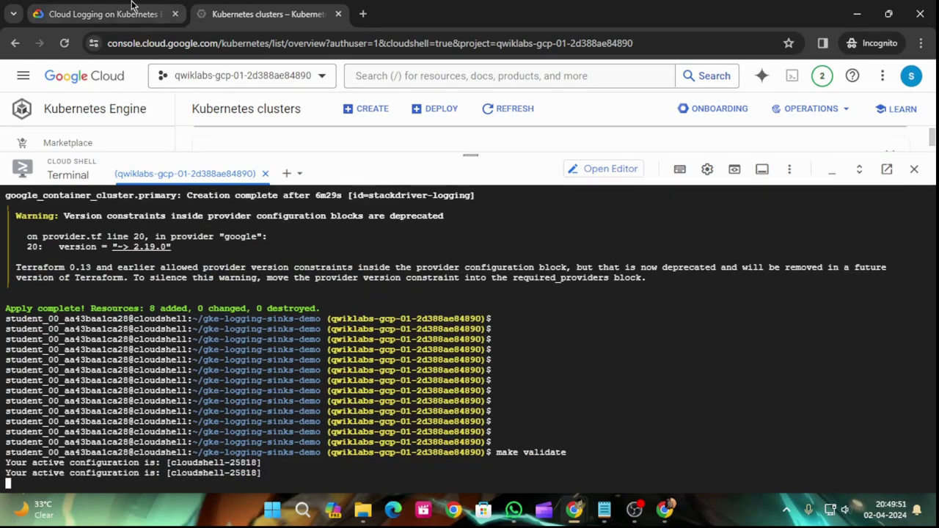
Step: Read the lab's Task 4 instructions on finding the application page's URL and generating log events
{"action": "left_click", "coordinate": [132, 8]}
{"action": "scroll", "coordinate": [492, 371], "scroll_direction": "down", "scroll_amount": 6}
{"action": "scroll", "coordinate": [492, 364], "scroll_direction": "down", "scroll_amount": 3}
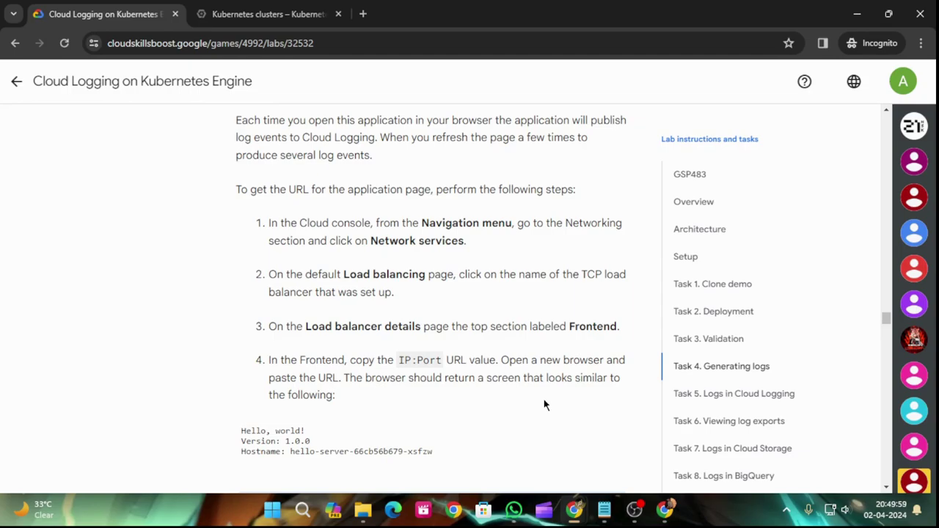
{"action": "scroll", "coordinate": [543, 405], "scroll_direction": "down", "scroll_amount": 4}
{"action": "scroll", "coordinate": [543, 407], "scroll_direction": "up", "scroll_amount": 2}
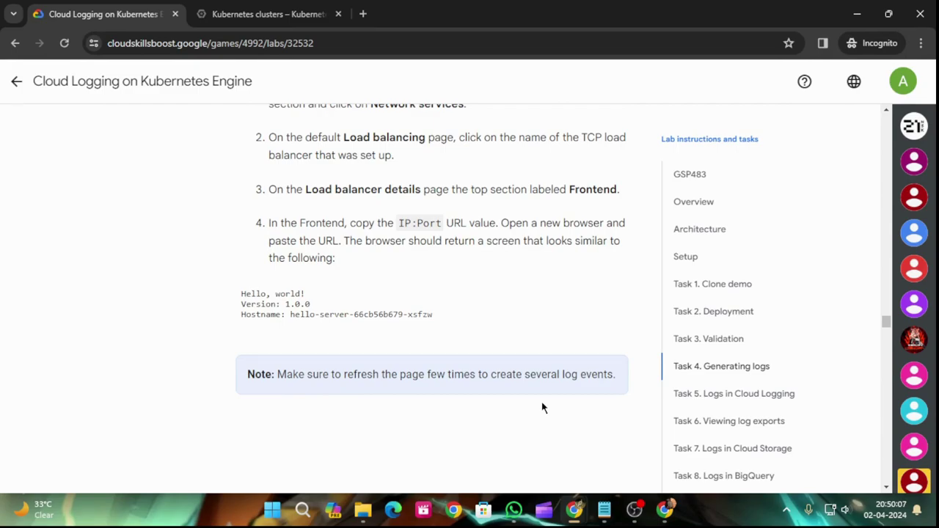
{"action": "scroll", "coordinate": [542, 408], "scroll_direction": "up", "scroll_amount": 3}
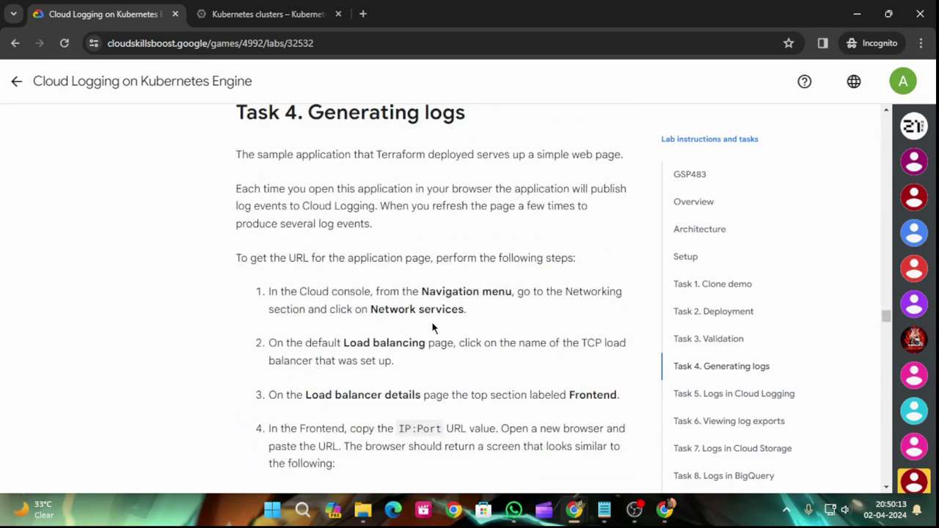
Step: Check the validation output, open the Load balancing page of Network services in the Cloud console, and return to the Task 4 instructions
{"action": "left_click", "coordinate": [265, 14]}
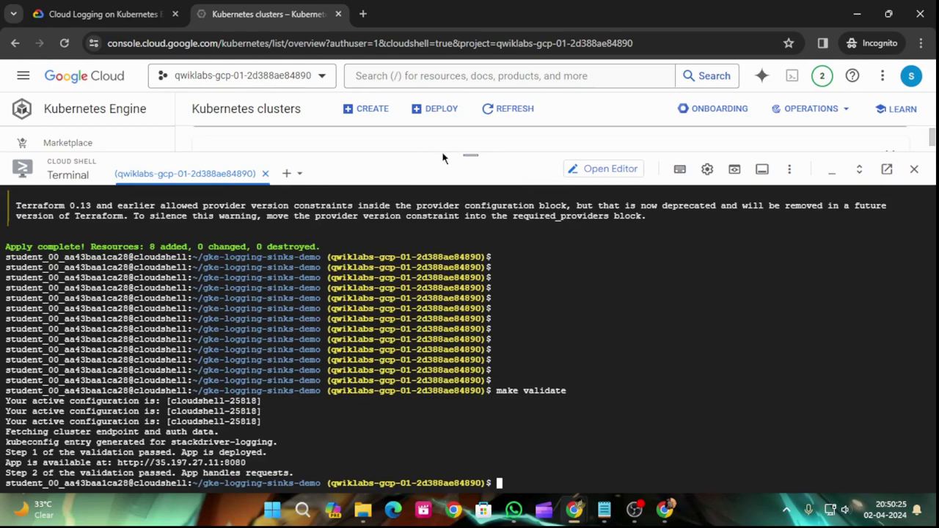
{"action": "left_click_drag", "start_coordinate": [462, 155], "coordinate": [448, 421]}
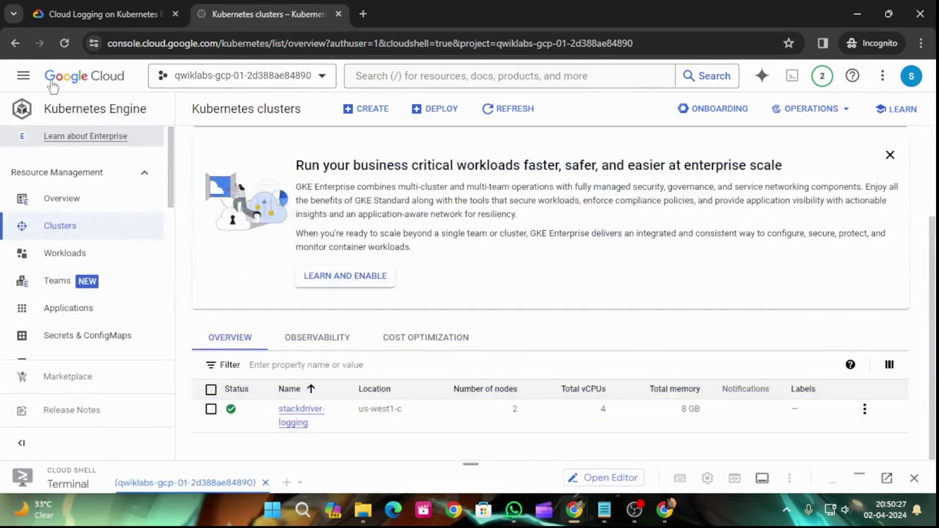
{"action": "left_click", "coordinate": [23, 76]}
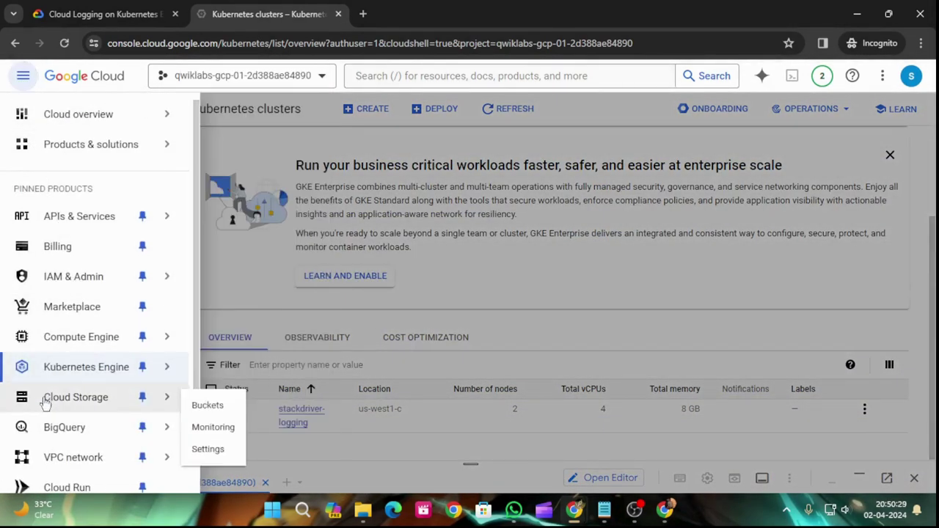
{"action": "scroll", "coordinate": [59, 411], "scroll_direction": "down", "scroll_amount": 2}
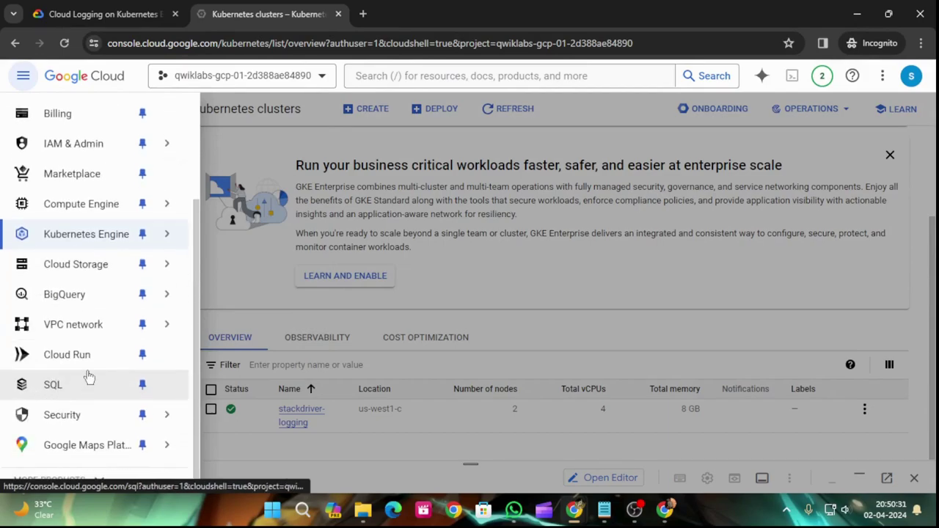
{"action": "mouse_move", "coordinate": [125, 320]}
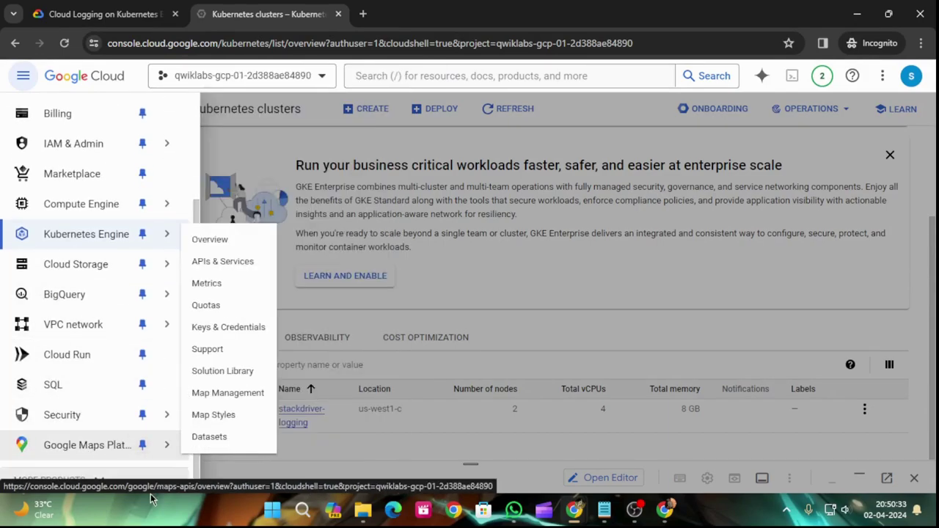
{"action": "left_click", "coordinate": [125, 482]}
{"action": "scroll", "coordinate": [126, 424], "scroll_direction": "down", "scroll_amount": 5}
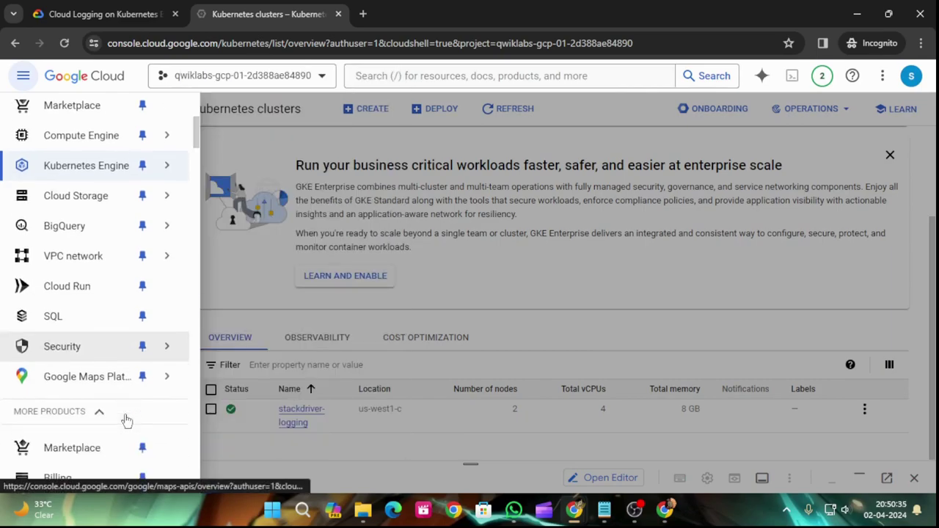
{"action": "scroll", "coordinate": [127, 419], "scroll_direction": "down", "scroll_amount": 6}
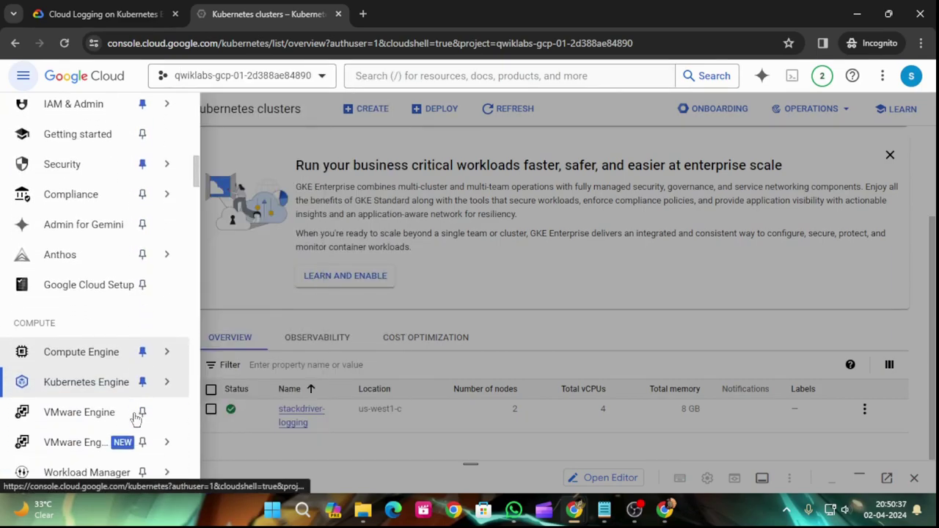
{"action": "scroll", "coordinate": [136, 419], "scroll_direction": "down", "scroll_amount": 5}
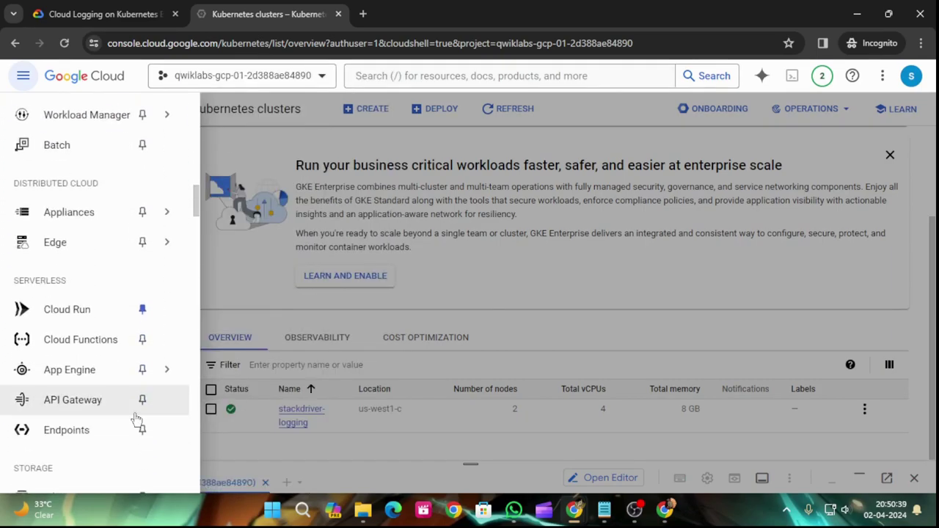
{"action": "scroll", "coordinate": [135, 419], "scroll_direction": "down", "scroll_amount": 5}
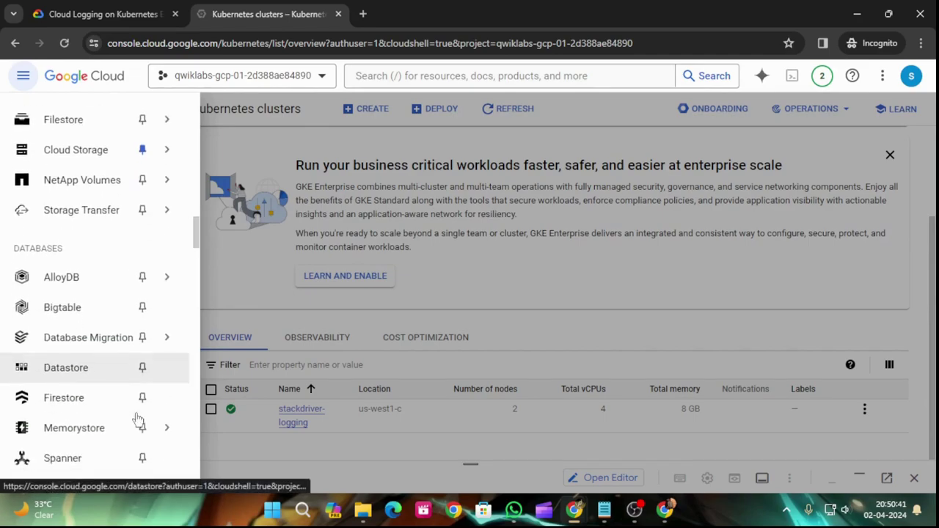
{"action": "scroll", "coordinate": [136, 419], "scroll_direction": "down", "scroll_amount": 5}
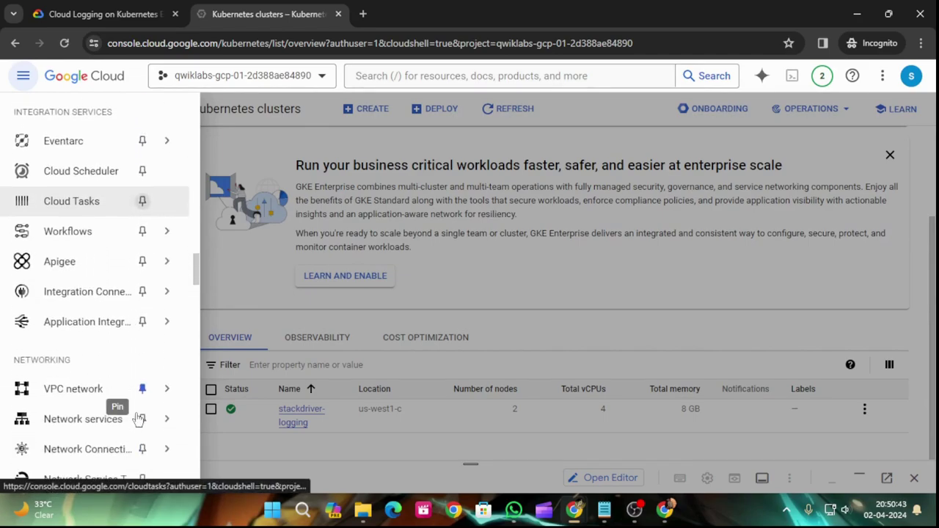
{"action": "mouse_move", "coordinate": [137, 419]}
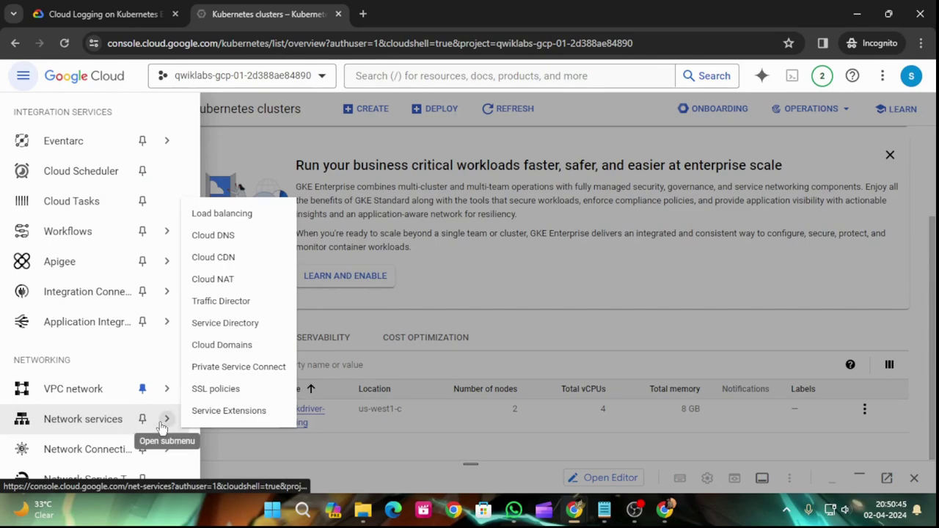
{"action": "left_click", "coordinate": [220, 213]}
{"action": "left_click", "coordinate": [106, 9]}
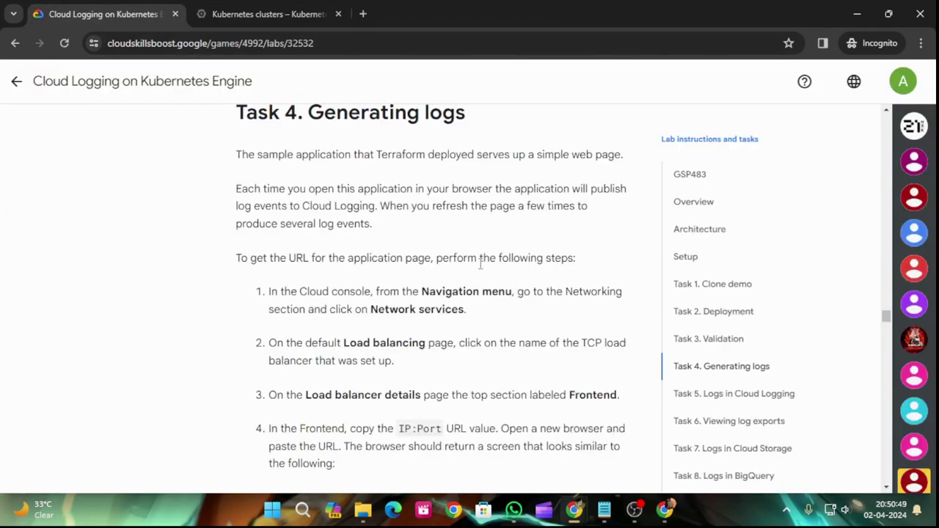
Step: Read the remaining Task 4 instructions, close the Load balancing tutorial, and open the TCP load balancer's details
{"action": "scroll", "coordinate": [462, 308], "scroll_direction": "down", "scroll_amount": 2}
{"action": "scroll", "coordinate": [345, 347], "scroll_direction": "down", "scroll_amount": 2}
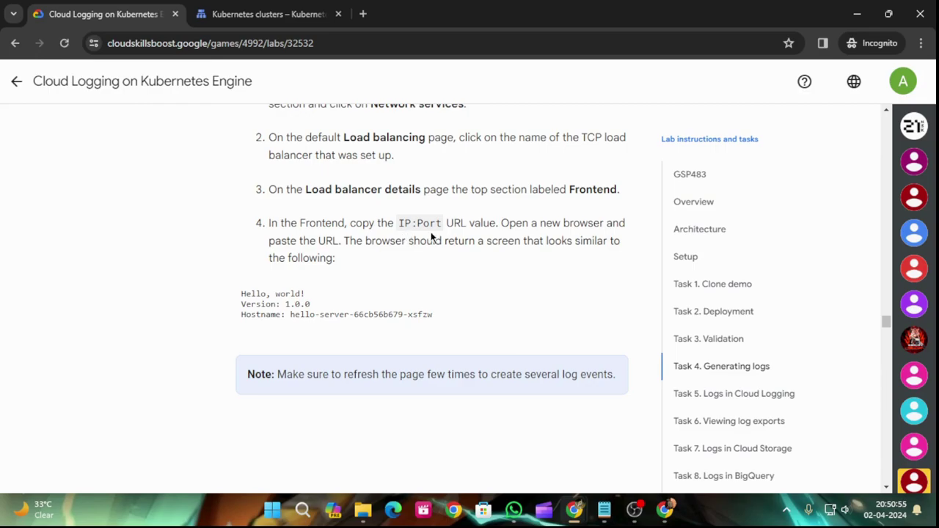
{"action": "left_click", "coordinate": [246, 14]}
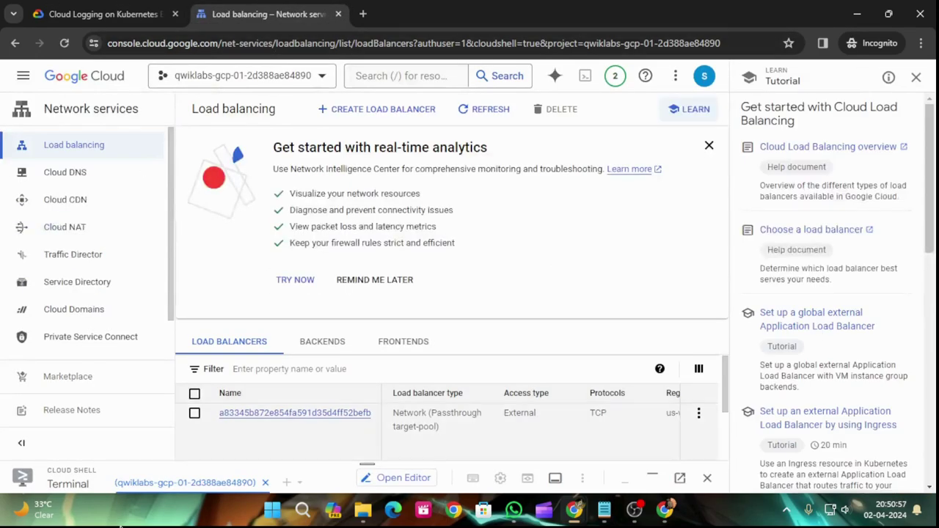
{"action": "left_click", "coordinate": [916, 77]}
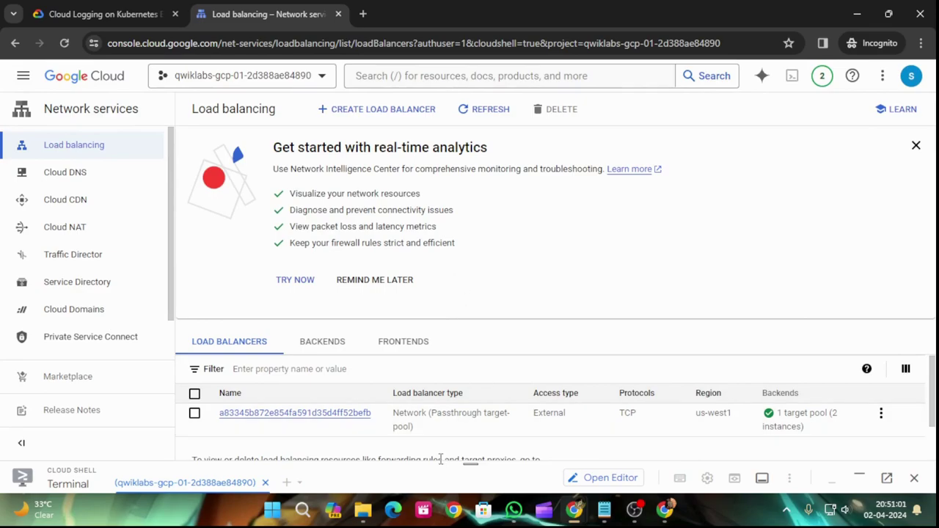
{"action": "scroll", "coordinate": [492, 415], "scroll_direction": "down", "scroll_amount": 1}
{"action": "left_click", "coordinate": [194, 367]}
{"action": "scroll", "coordinate": [327, 389], "scroll_direction": "up", "scroll_amount": 1}
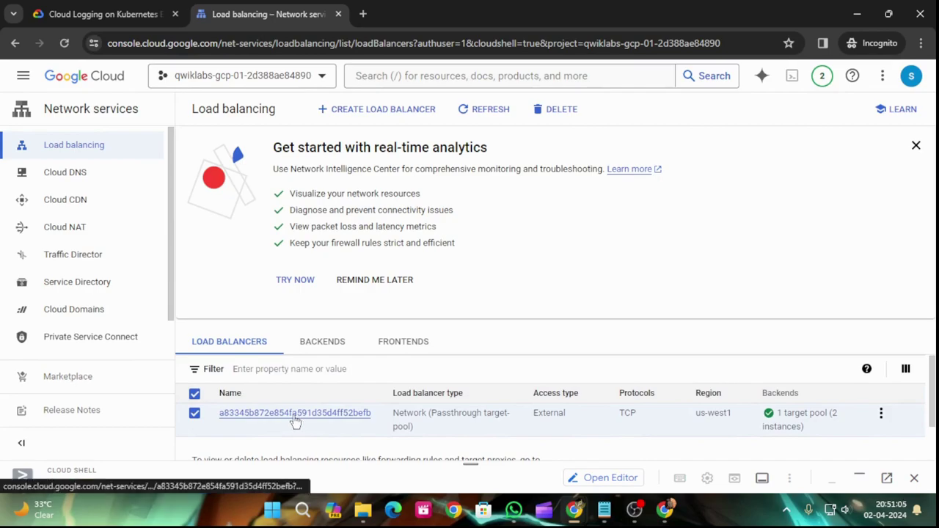
{"action": "left_click", "coordinate": [295, 416]}
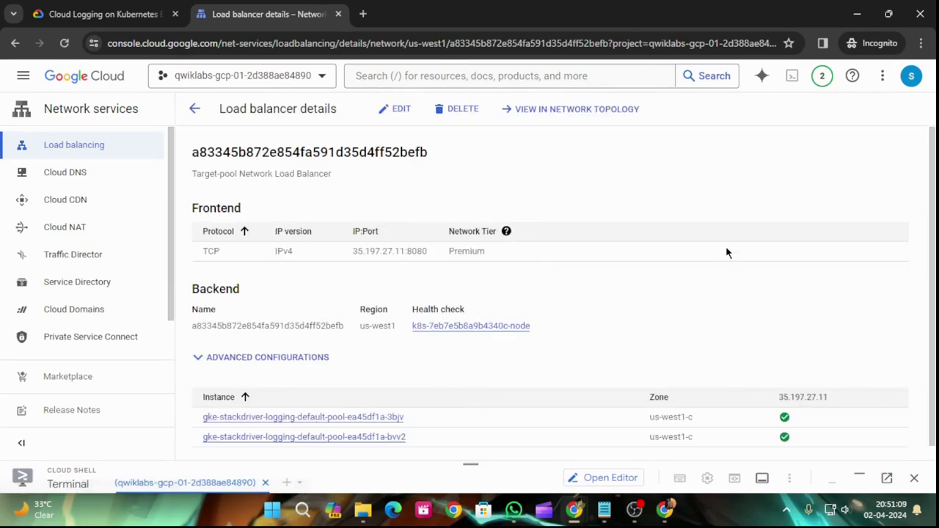
{"action": "scroll", "coordinate": [727, 253], "scroll_direction": "down", "scroll_amount": 1}
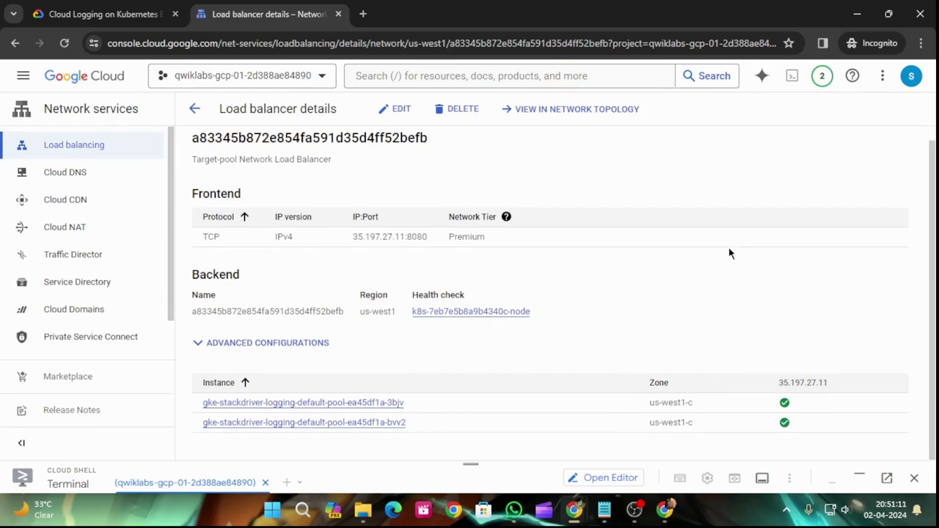
{"action": "scroll", "coordinate": [691, 265], "scroll_direction": "up", "scroll_amount": 1}
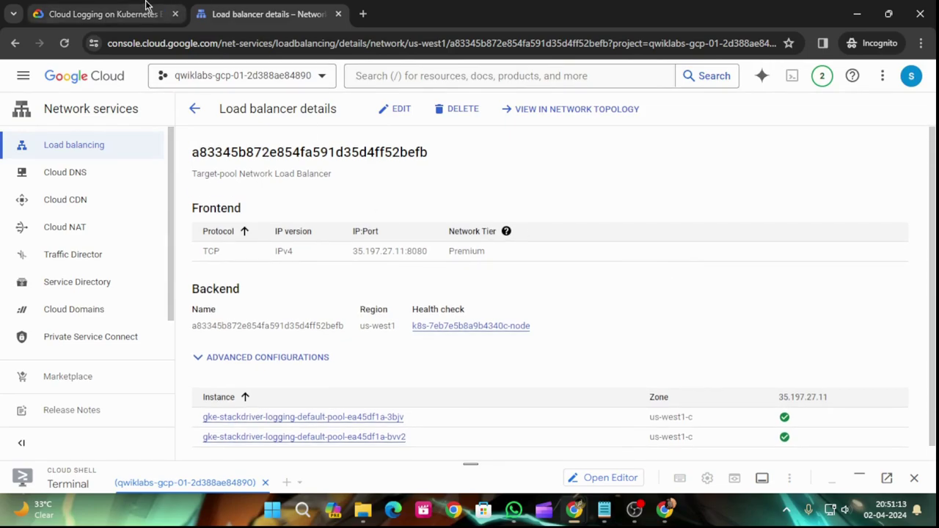
Step: Copy the load balancer's Frontend IP:Port value and open 35.197.27.11:8080 in a new browser tab
{"action": "left_click", "coordinate": [129, 6]}
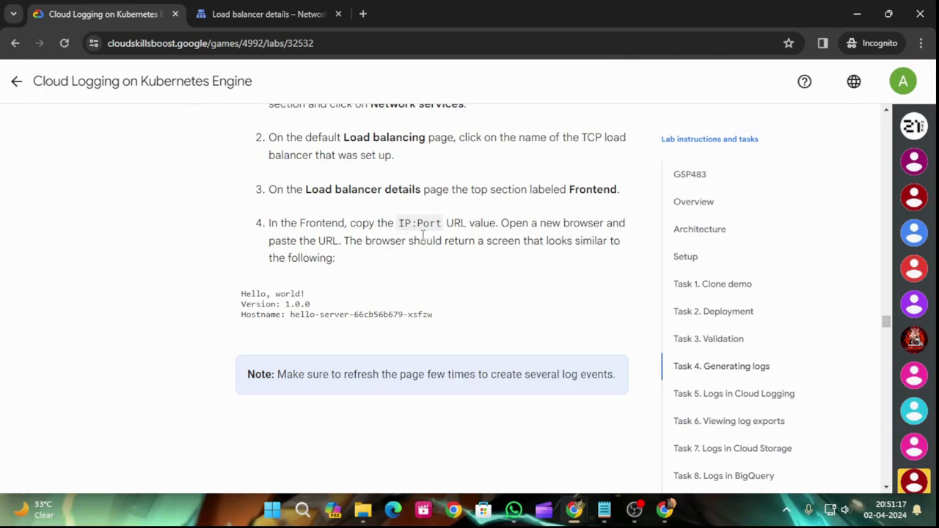
{"action": "left_click", "coordinate": [243, 13]}
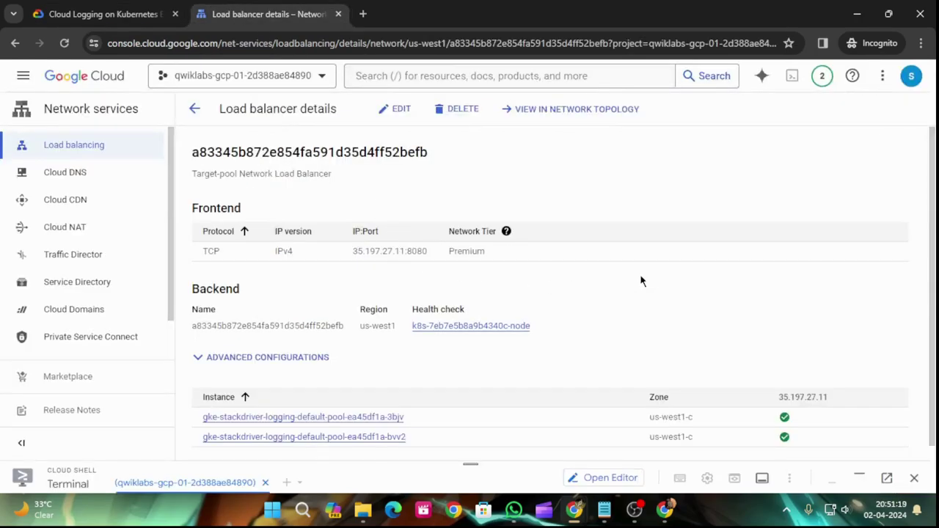
{"action": "left_click_drag", "start_coordinate": [352, 255], "coordinate": [431, 264]}
{"action": "key", "text": "ctrl+c"}
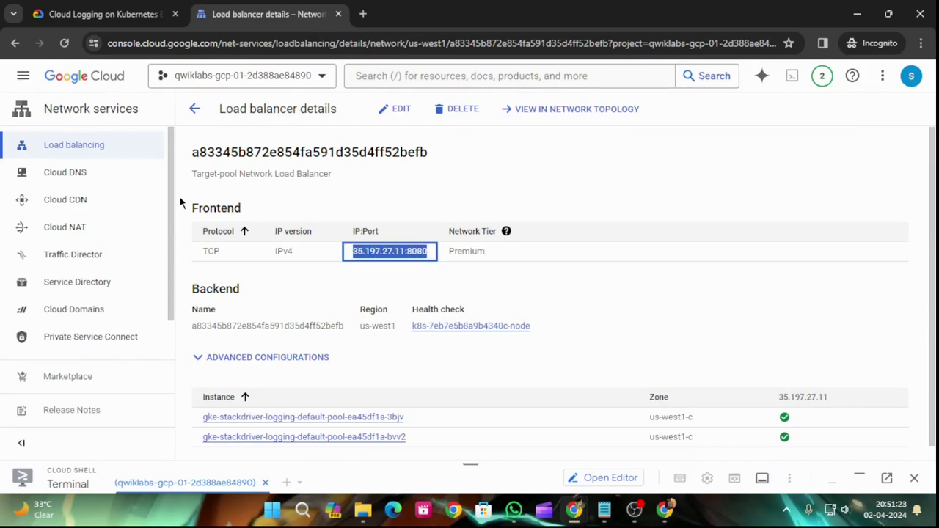
{"action": "left_click", "coordinate": [363, 13]}
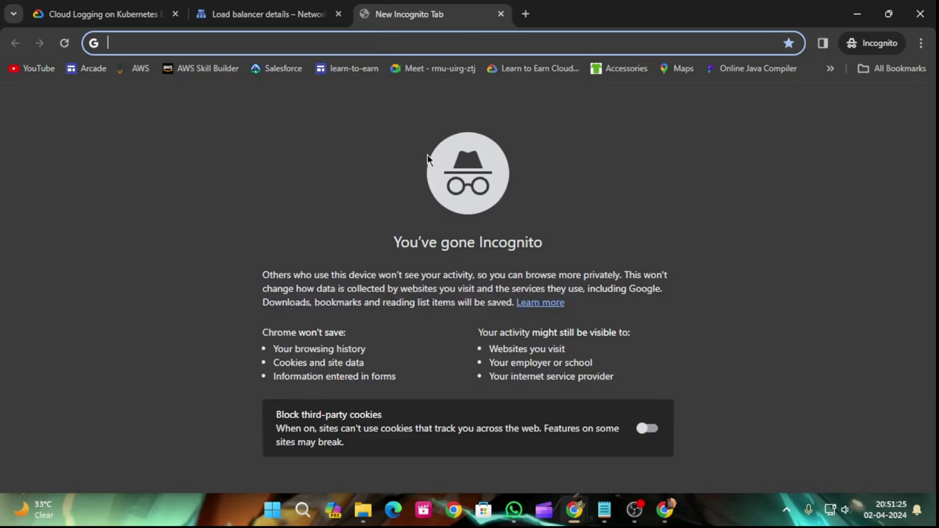
{"action": "key", "text": "ctrl+v"}
{"action": "key", "text": "Return"}
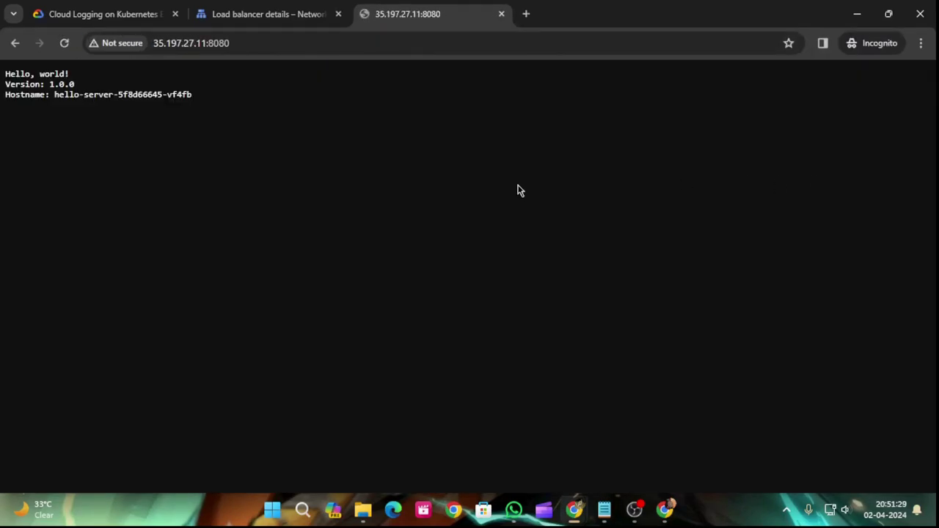
Step: Read the lab's Task 5 instructions on opening the Logging console, selecting the log fields and running the query
{"action": "left_click", "coordinate": [113, 9]}
{"action": "scroll", "coordinate": [347, 193], "scroll_direction": "down", "scroll_amount": 8}
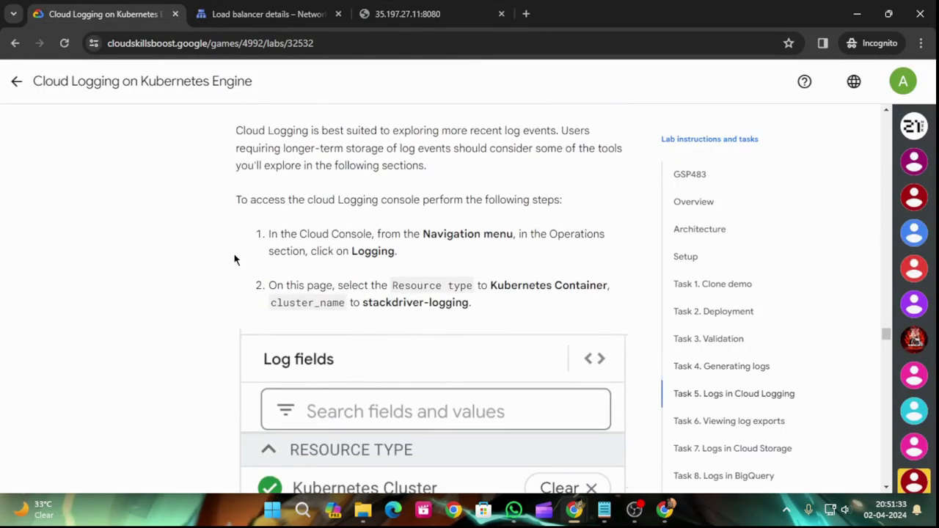
{"action": "scroll", "coordinate": [242, 263], "scroll_direction": "down", "scroll_amount": 2}
{"action": "scroll", "coordinate": [253, 261], "scroll_direction": "up", "scroll_amount": 1}
{"action": "scroll", "coordinate": [255, 260], "scroll_direction": "down", "scroll_amount": 10}
{"action": "scroll", "coordinate": [273, 274], "scroll_direction": "down", "scroll_amount": 2}
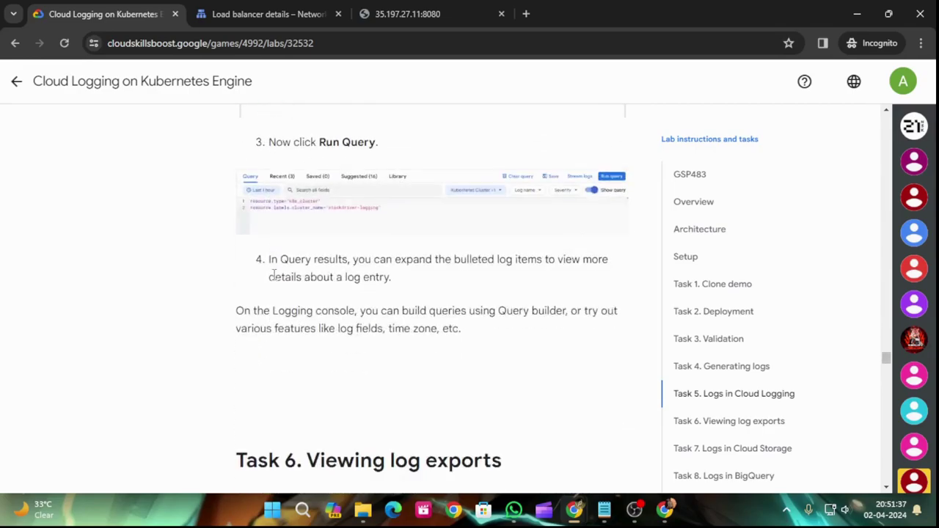
{"action": "scroll", "coordinate": [273, 275], "scroll_direction": "up", "scroll_amount": 12}
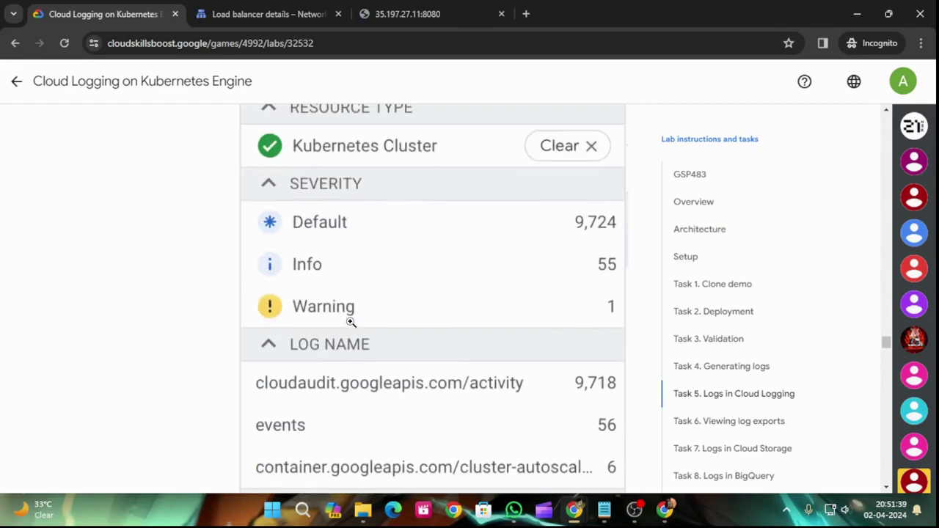
{"action": "scroll", "coordinate": [351, 323], "scroll_direction": "up", "scroll_amount": 2}
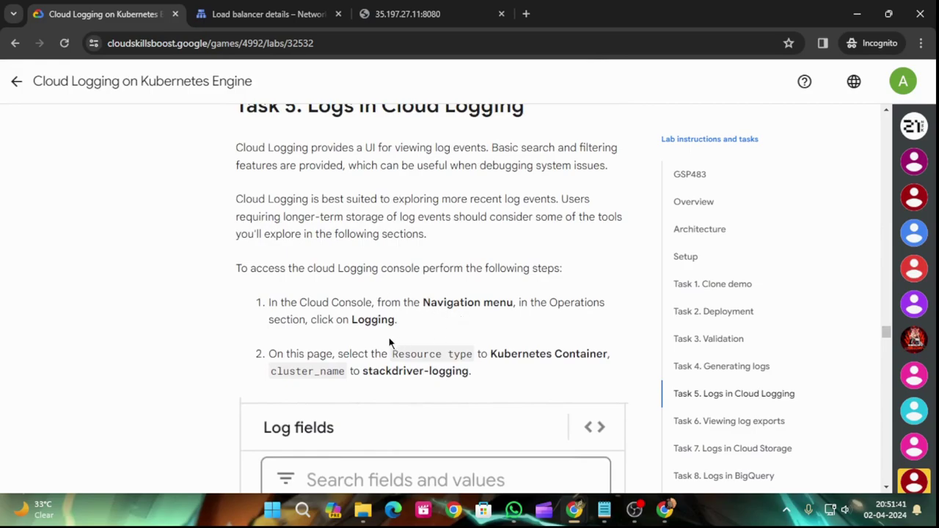
{"action": "left_click", "coordinate": [411, 13]}
{"action": "left_click", "coordinate": [264, 13]}
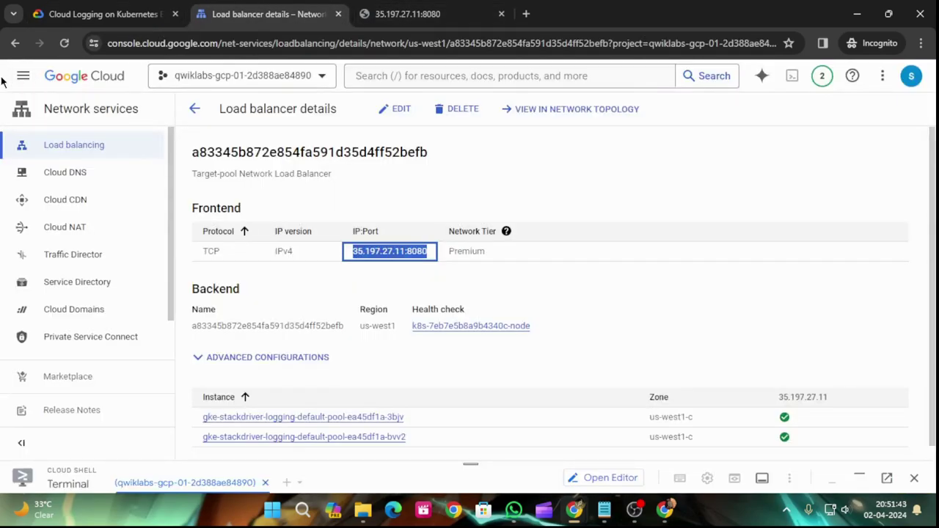
{"action": "left_click", "coordinate": [22, 76]}
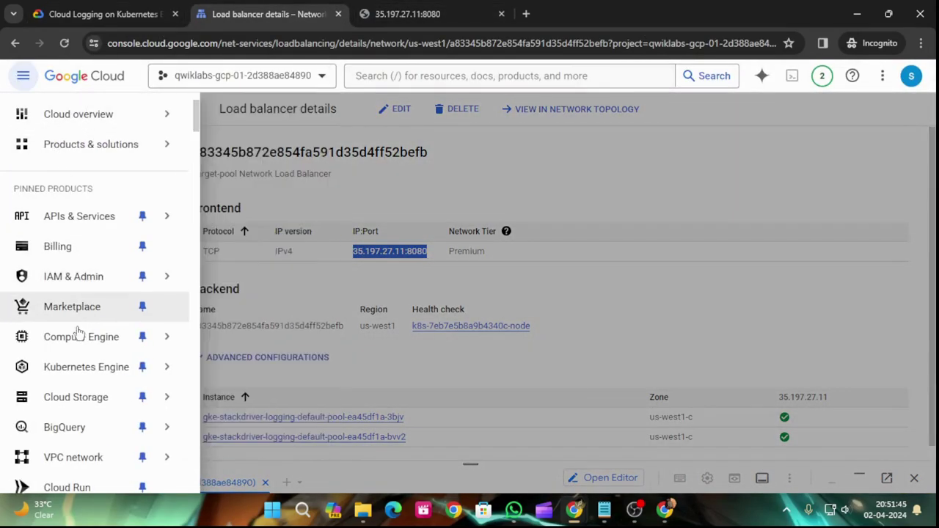
{"action": "scroll", "coordinate": [80, 383], "scroll_direction": "down", "scroll_amount": 3}
{"action": "scroll", "coordinate": [81, 386], "scroll_direction": "down", "scroll_amount": 6}
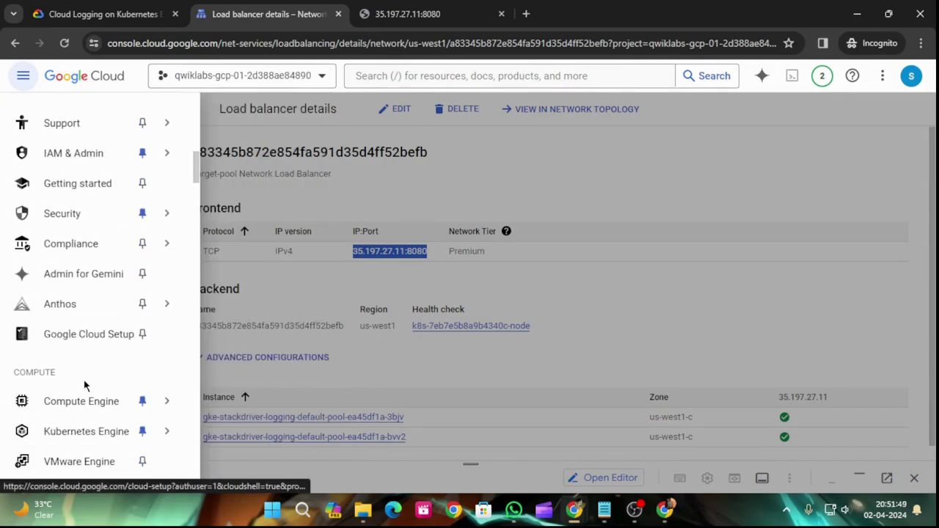
{"action": "scroll", "coordinate": [87, 376], "scroll_direction": "down", "scroll_amount": 3}
{"action": "scroll", "coordinate": [87, 376], "scroll_direction": "down", "scroll_amount": 3}
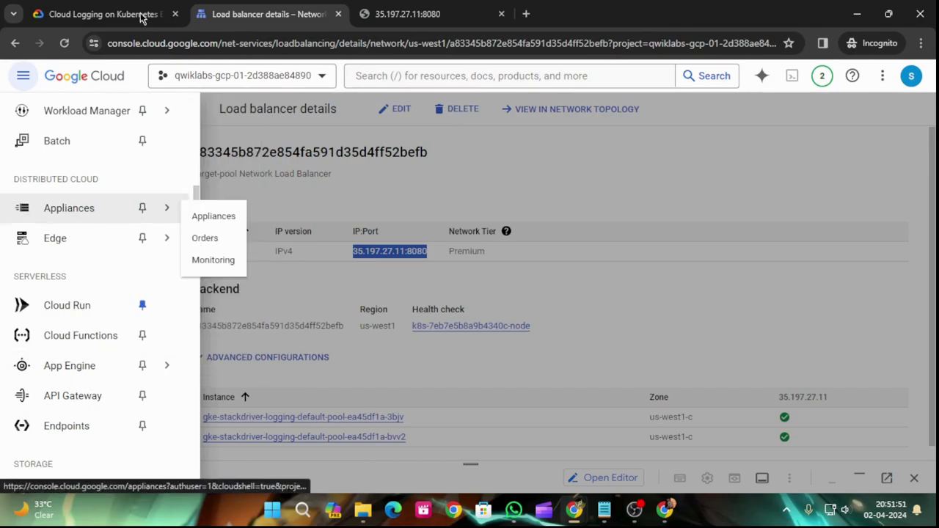
Step: Copy the word "Logging" from the Task 5 instructions and search the Cloud console for it
{"action": "left_click", "coordinate": [141, 20]}
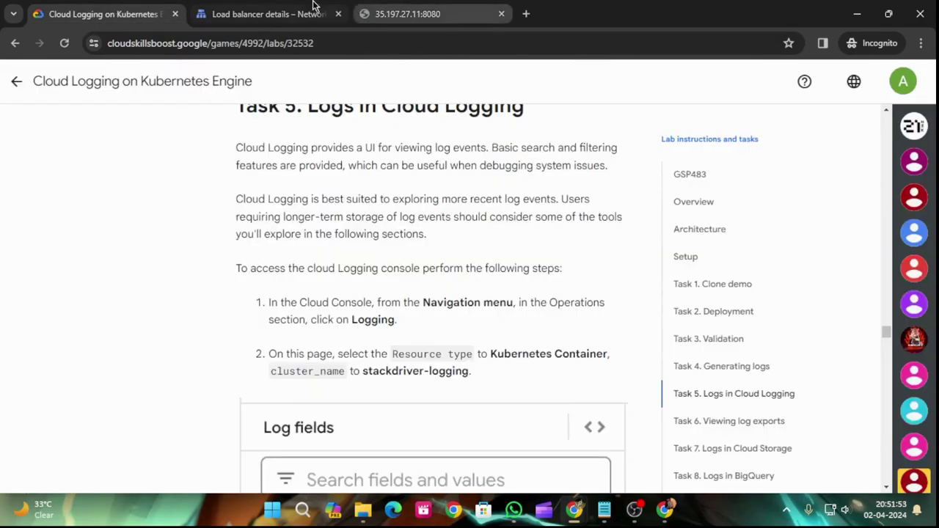
{"action": "left_click_drag", "start_coordinate": [352, 319], "coordinate": [397, 324]}
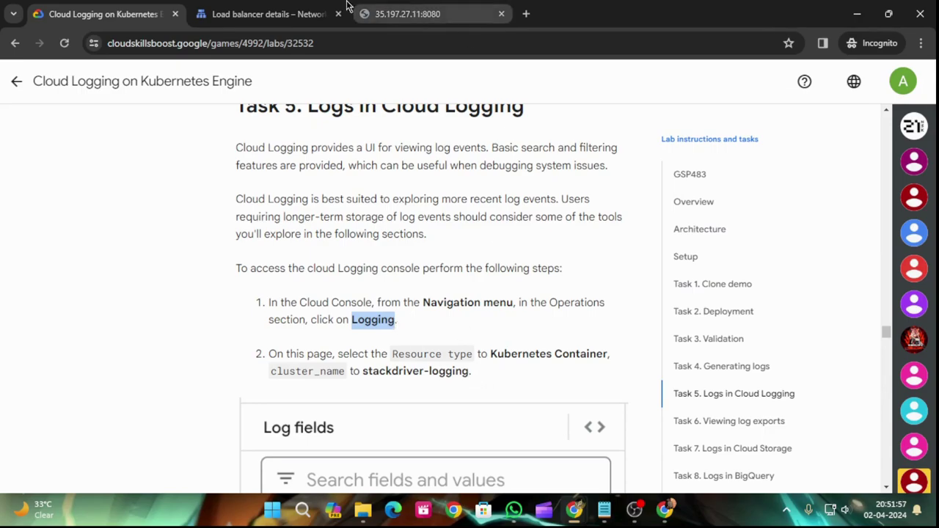
{"action": "left_click", "coordinate": [264, 13]}
{"action": "left_click", "coordinate": [517, 76]}
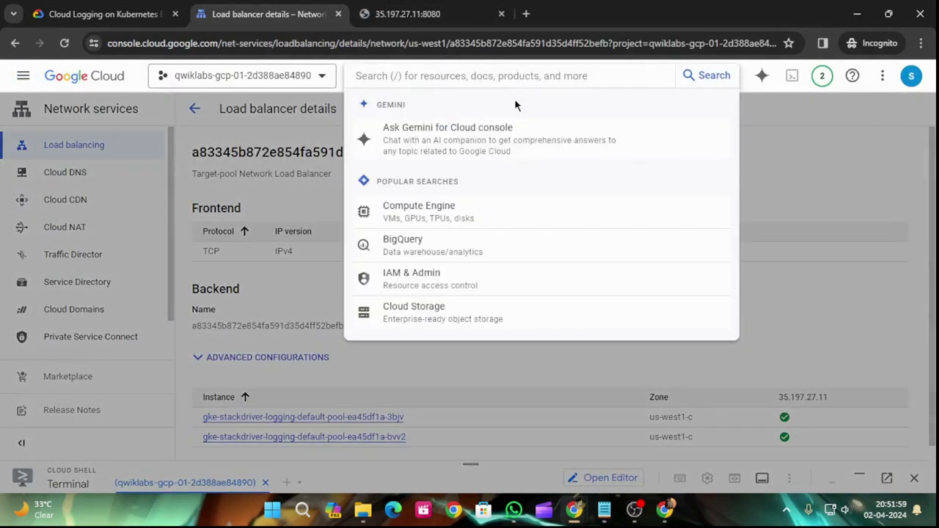
{"action": "key", "text": "ctrl+v"}
{"action": "key", "text": "Return"}
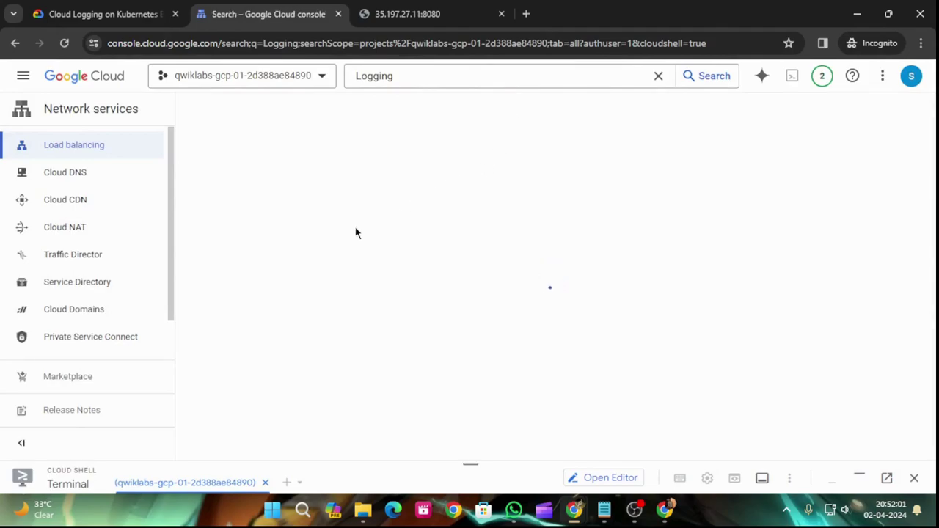
Step: Open Logging from the search results and dismiss the tutorial and the Recent Queries tip in Logs Explorer
{"action": "scroll", "coordinate": [440, 340], "scroll_direction": "down", "scroll_amount": 2}
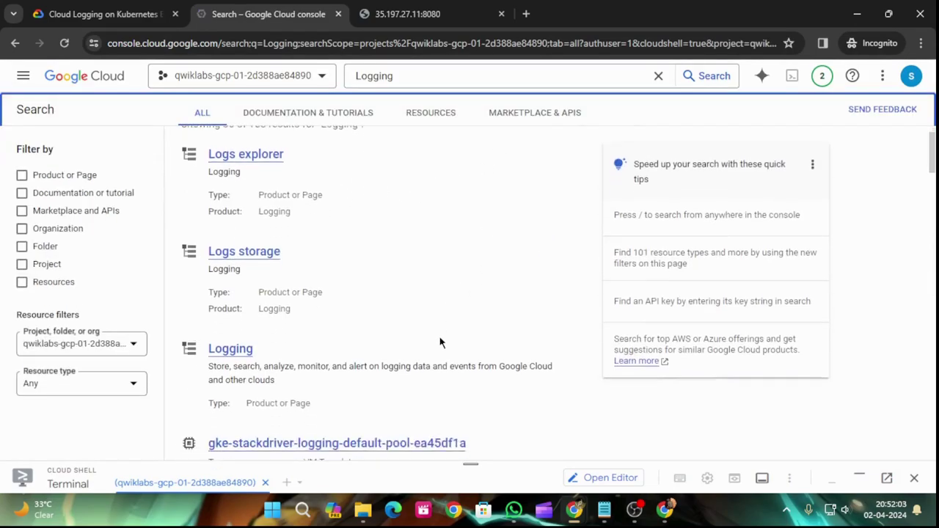
{"action": "left_click", "coordinate": [226, 329]}
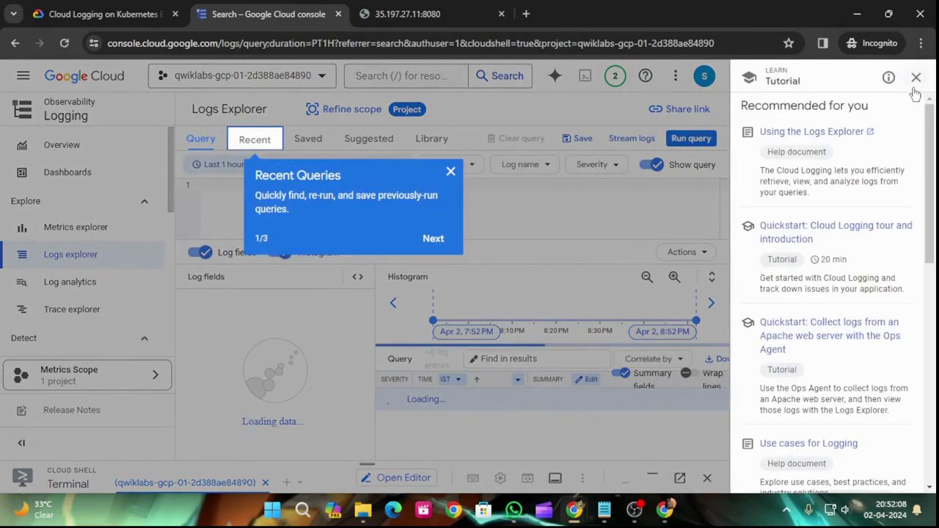
{"action": "left_click", "coordinate": [916, 78]}
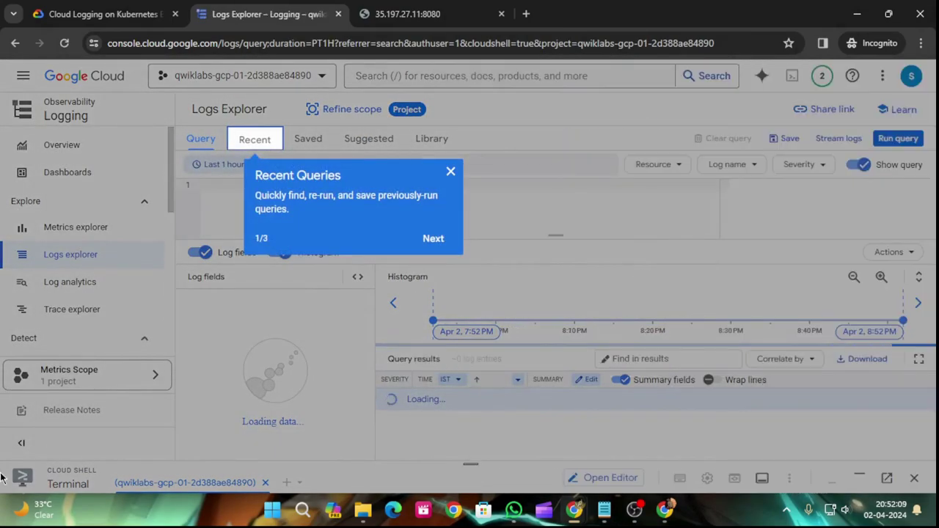
{"action": "left_click", "coordinate": [458, 173]}
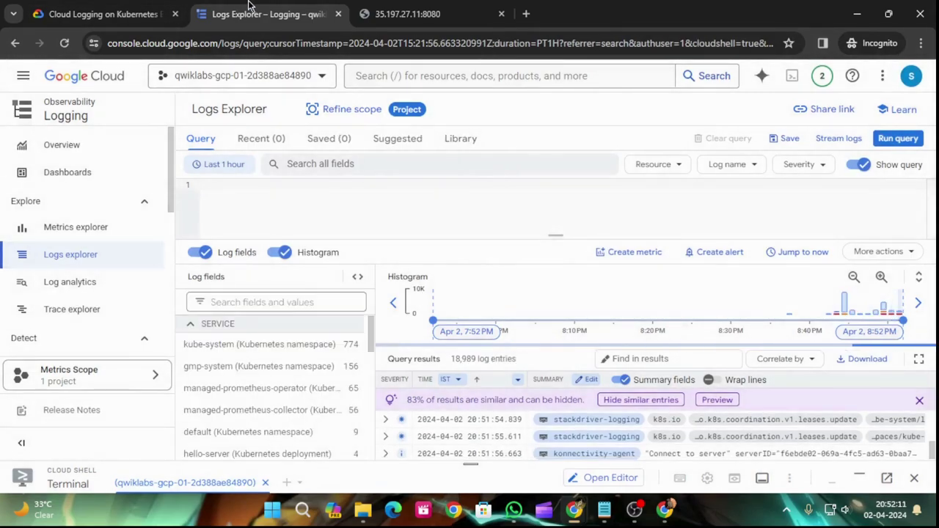
Step: Check the Task 5 log field instructions and filter the Logs Explorer query by resource type Kubernetes Container
{"action": "left_click", "coordinate": [132, 14]}
{"action": "scroll", "coordinate": [478, 316], "scroll_direction": "down", "scroll_amount": 3}
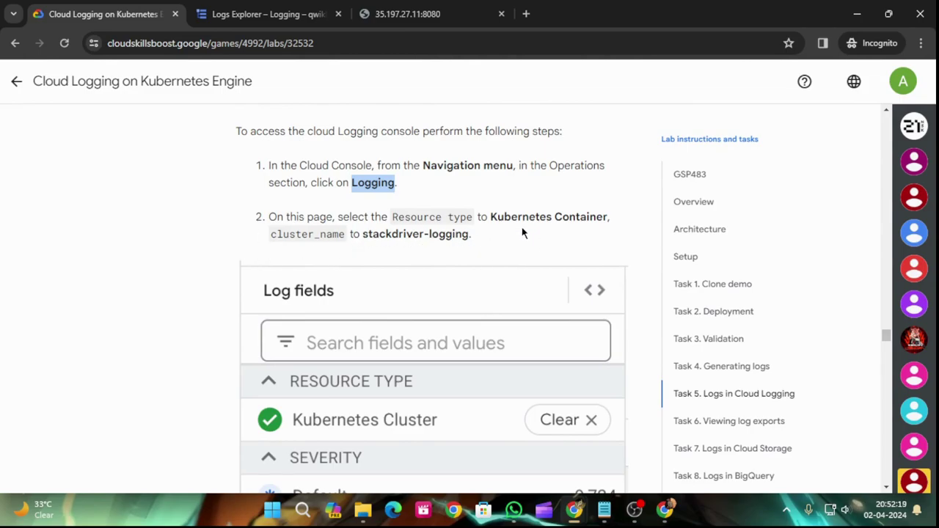
{"action": "scroll", "coordinate": [523, 234], "scroll_direction": "down", "scroll_amount": 1}
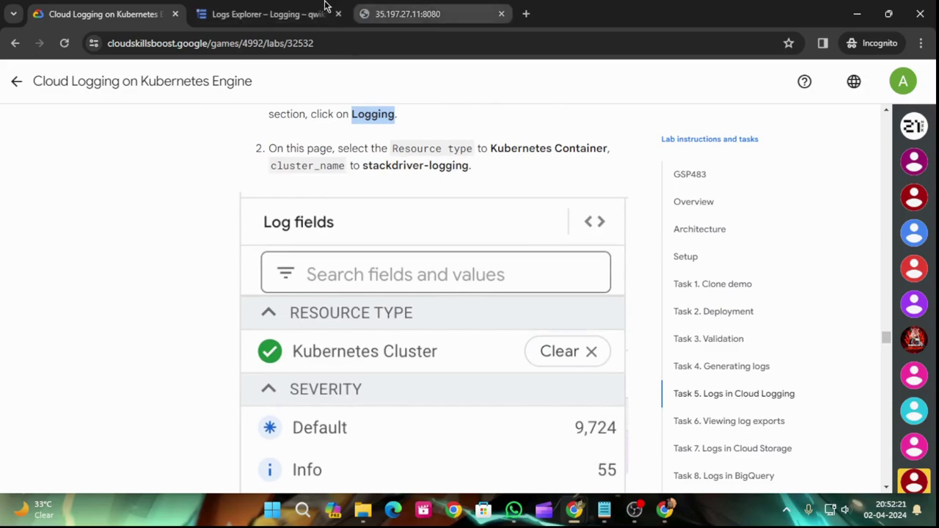
{"action": "left_click", "coordinate": [302, 22]}
{"action": "left_click", "coordinate": [264, 303]}
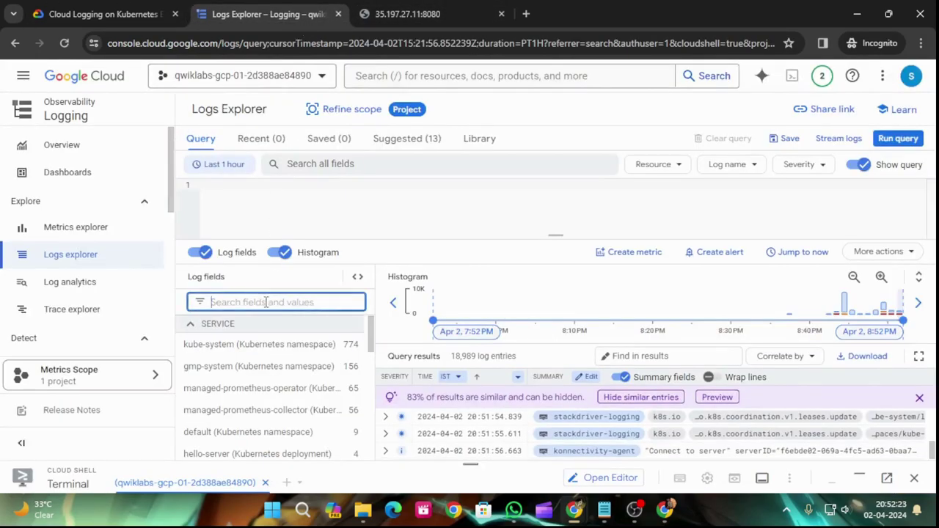
{"action": "scroll", "coordinate": [258, 387], "scroll_direction": "down", "scroll_amount": 2}
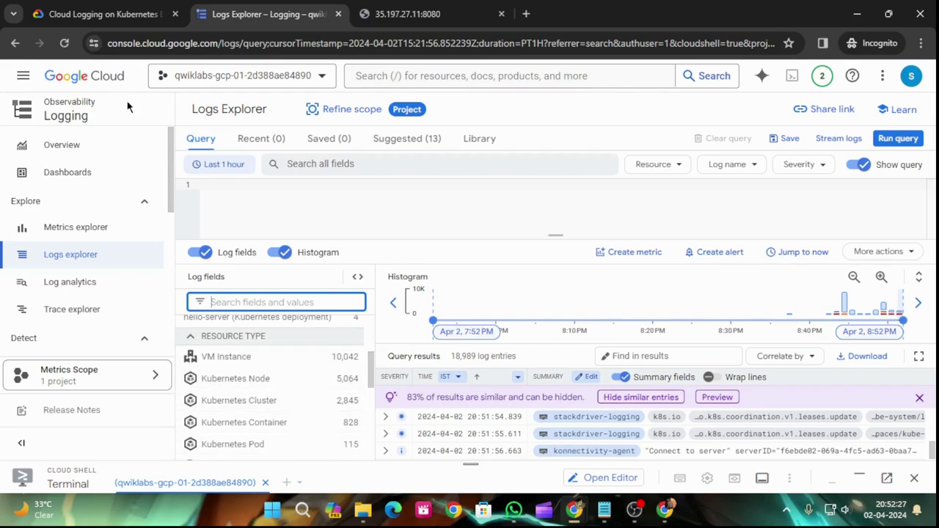
{"action": "left_click", "coordinate": [86, 7]}
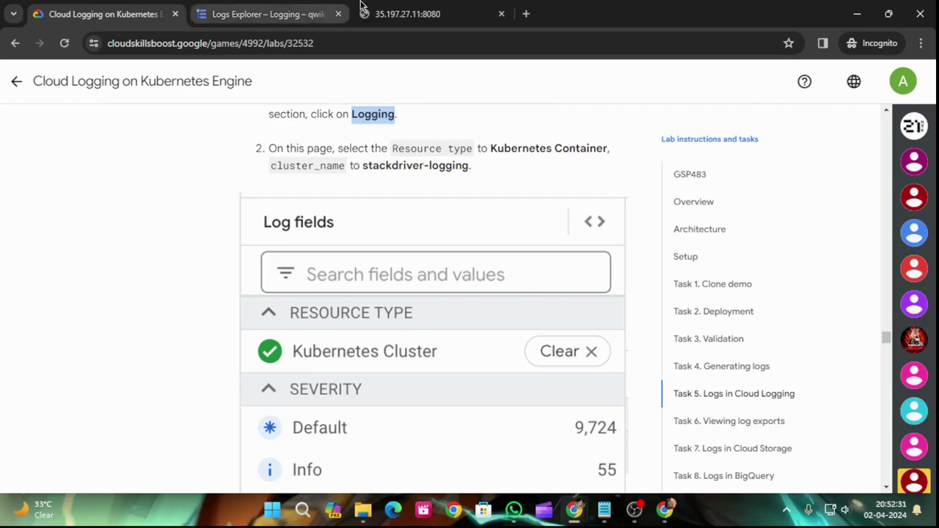
{"action": "left_click", "coordinate": [289, 7]}
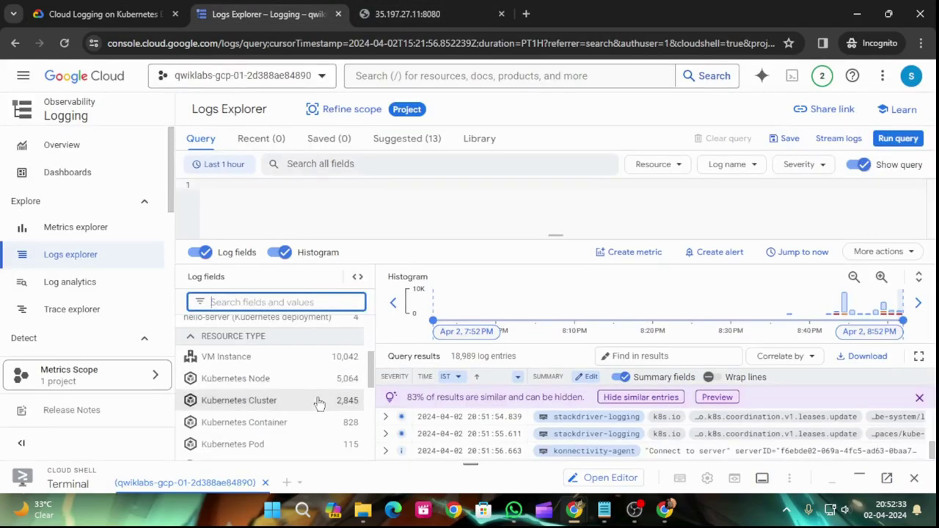
{"action": "left_click", "coordinate": [284, 427]}
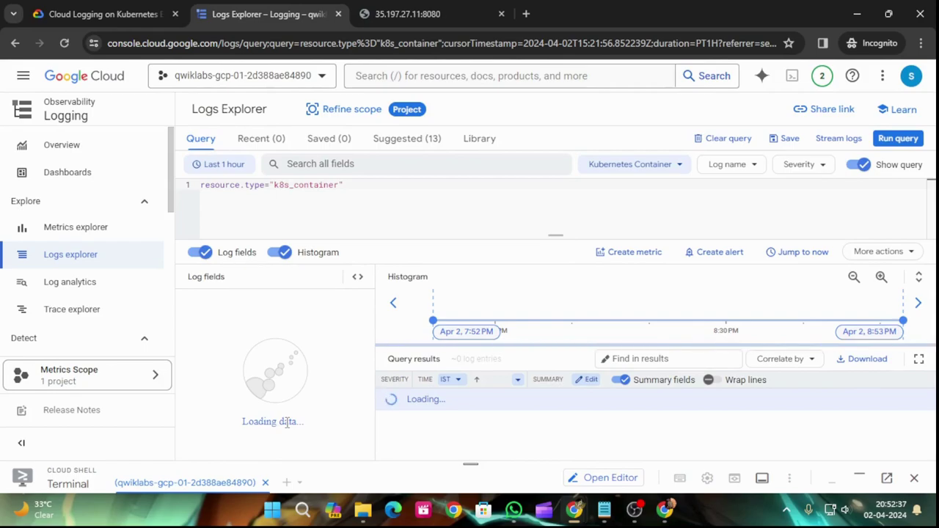
Step: Recheck the Task 5 log field instructions and add the cluster name stackdriver-logging as a filter to the Logs Explorer query
{"action": "scroll", "coordinate": [303, 409], "scroll_direction": "down", "scroll_amount": 1}
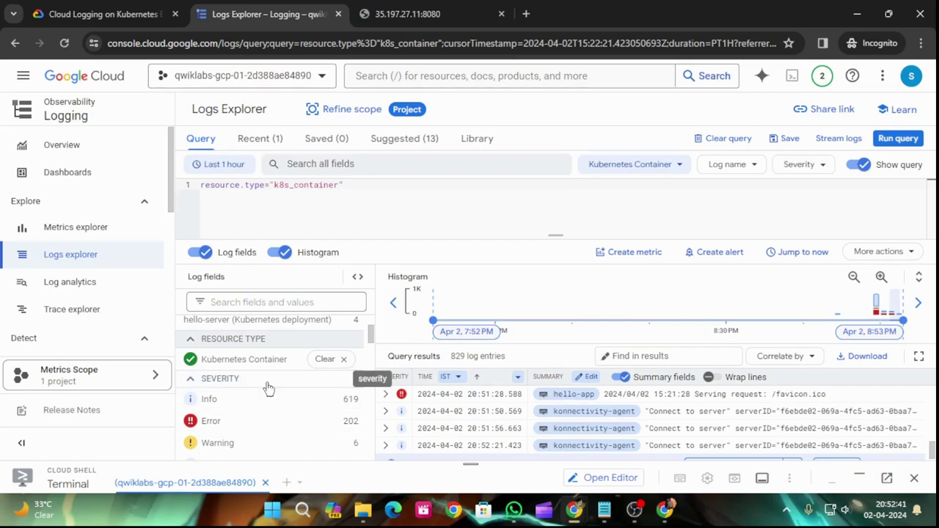
{"action": "left_click", "coordinate": [13, 13]}
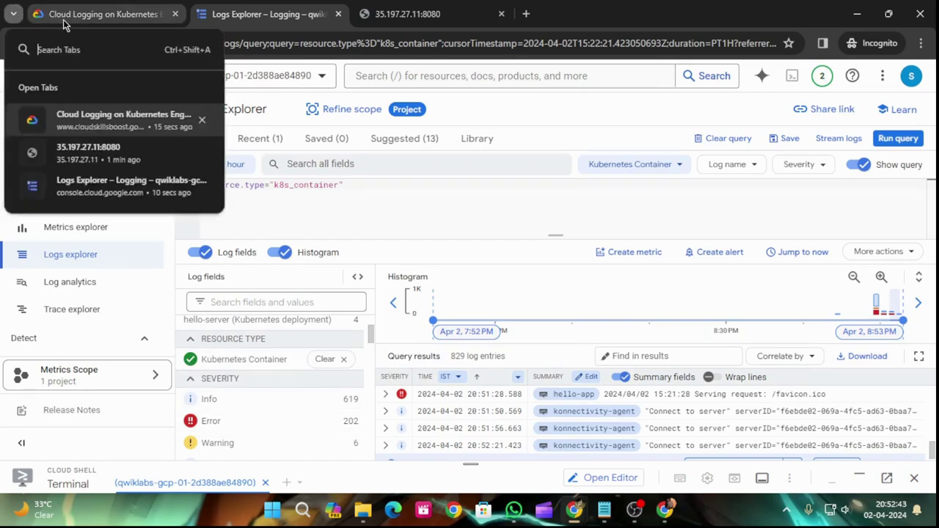
{"action": "left_click", "coordinate": [110, 13]}
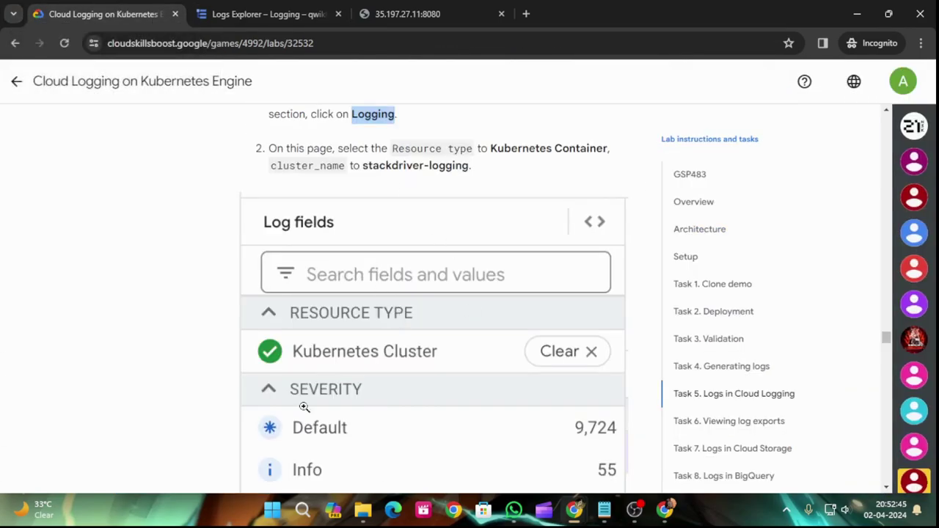
{"action": "left_click", "coordinate": [264, 13]}
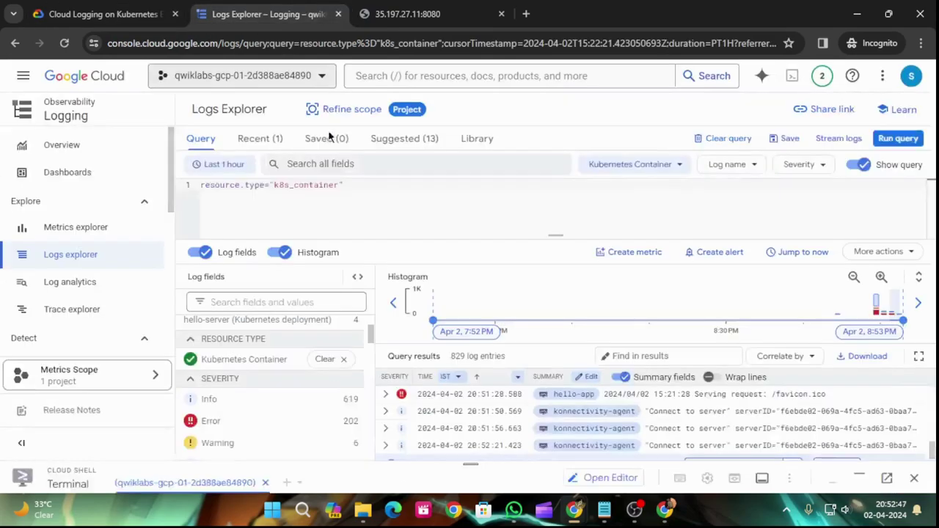
{"action": "scroll", "coordinate": [288, 386], "scroll_direction": "down", "scroll_amount": 2}
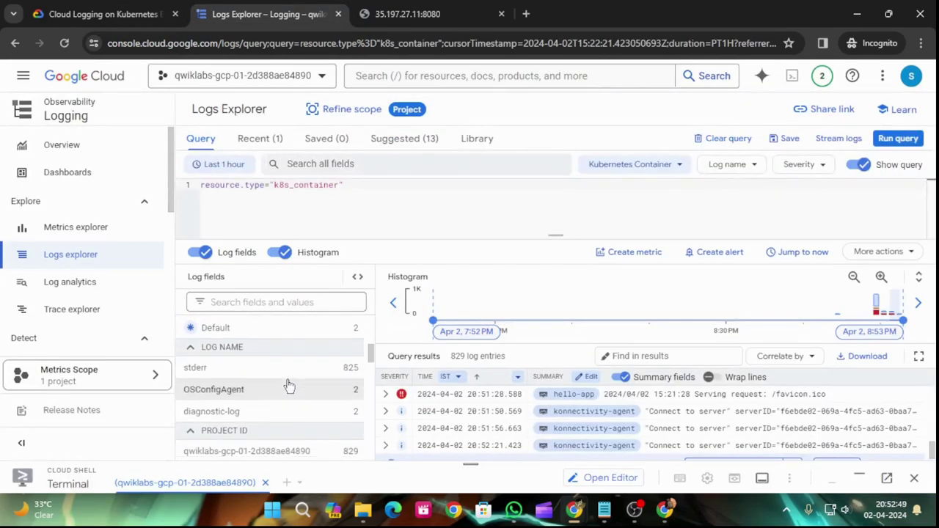
{"action": "scroll", "coordinate": [288, 386], "scroll_direction": "down", "scroll_amount": 5}
{"action": "scroll", "coordinate": [288, 389], "scroll_direction": "up", "scroll_amount": 6}
{"action": "scroll", "coordinate": [286, 411], "scroll_direction": "down", "scroll_amount": 1}
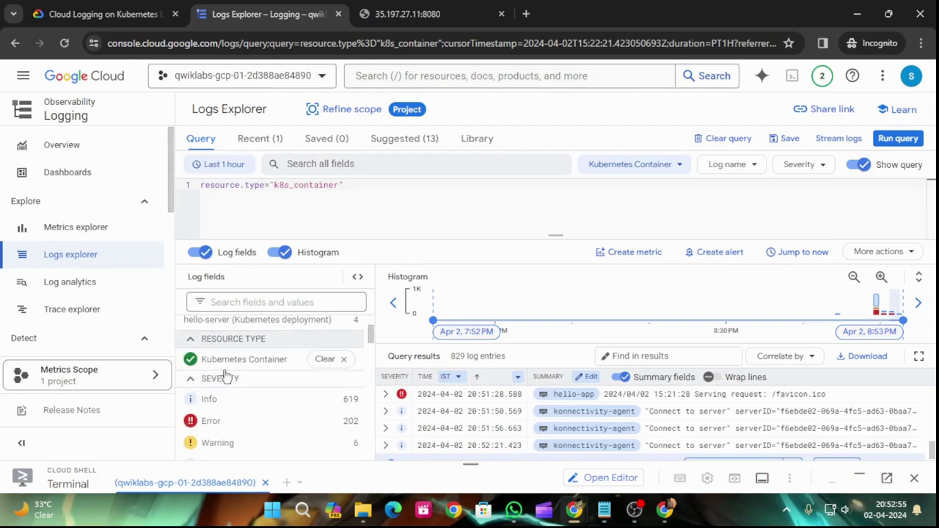
{"action": "scroll", "coordinate": [220, 385], "scroll_direction": "up", "scroll_amount": 2}
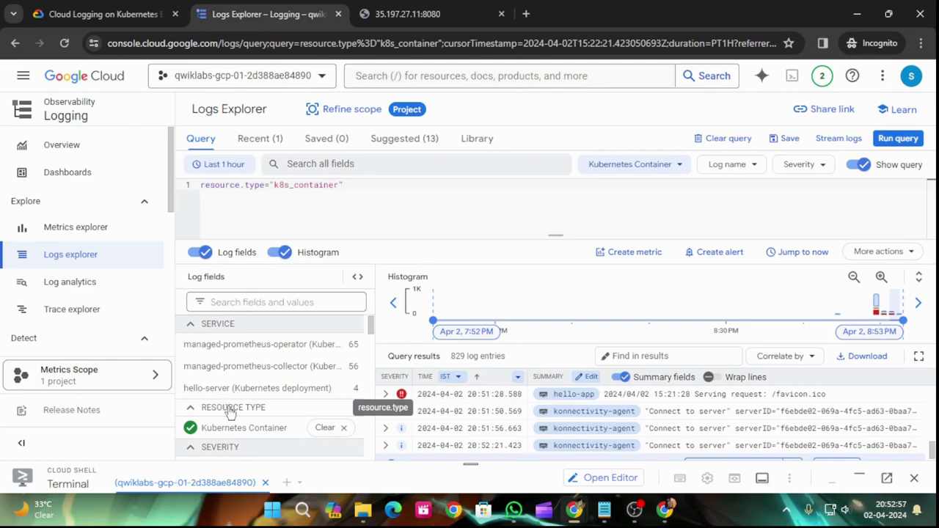
{"action": "scroll", "coordinate": [237, 413], "scroll_direction": "down", "scroll_amount": 5}
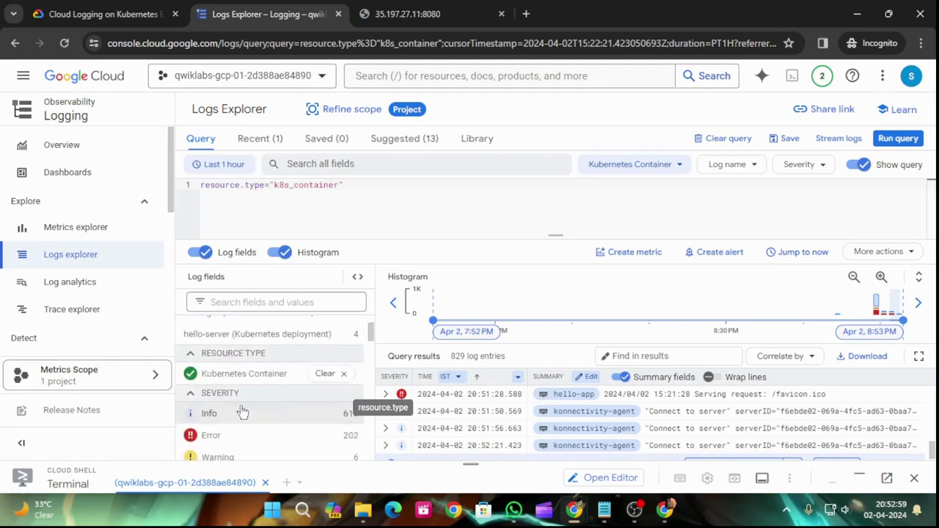
{"action": "scroll", "coordinate": [261, 393], "scroll_direction": "down", "scroll_amount": 3}
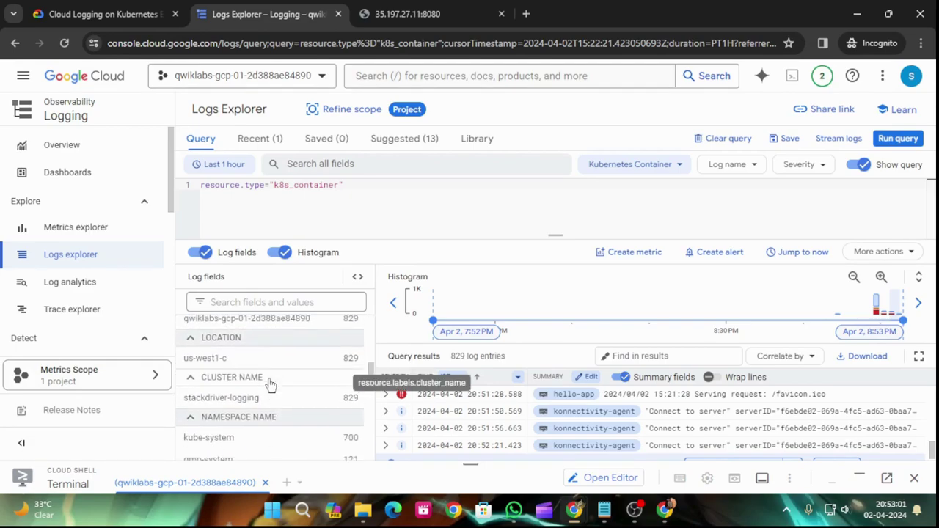
{"action": "left_click", "coordinate": [253, 394]}
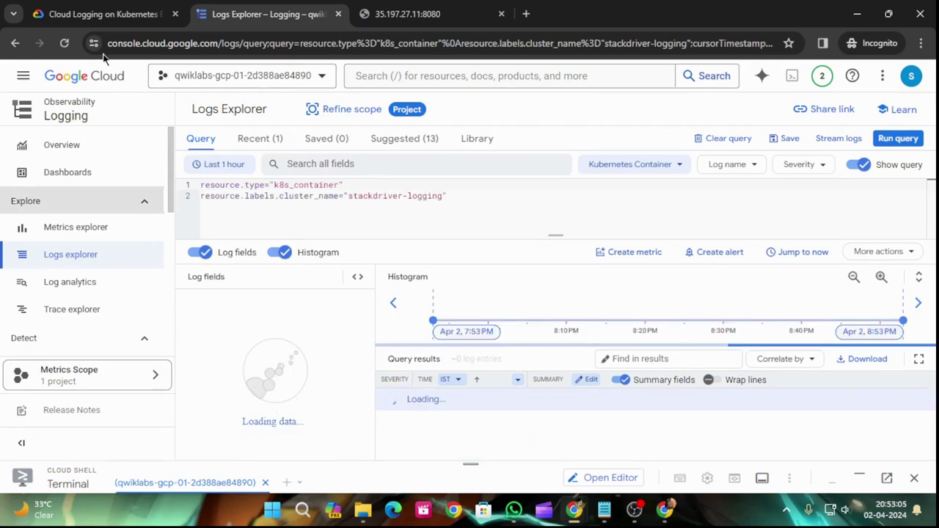
Step: Check the remaining Task 5 instructions and run the query for the stackdriver-logging cluster's containers
{"action": "left_click", "coordinate": [110, 7]}
{"action": "scroll", "coordinate": [578, 363], "scroll_direction": "down", "scroll_amount": 6}
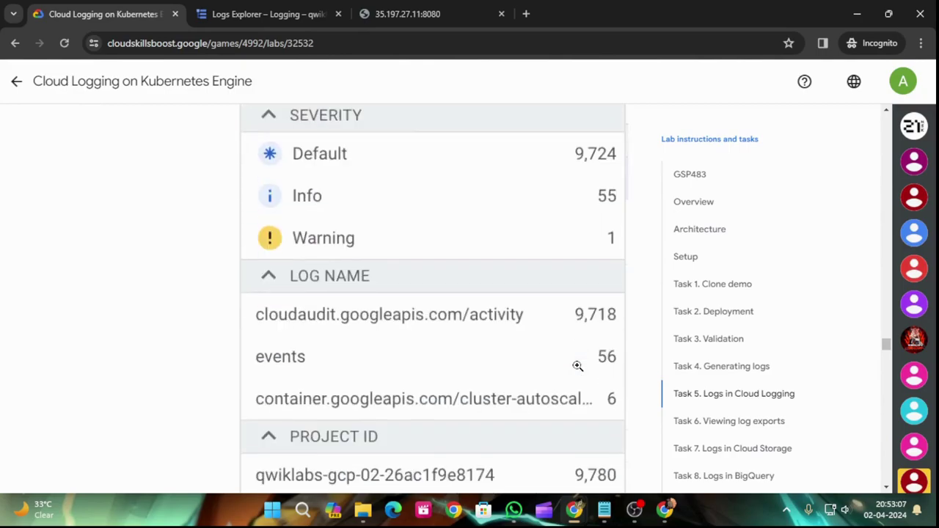
{"action": "scroll", "coordinate": [564, 372], "scroll_direction": "down", "scroll_amount": 2}
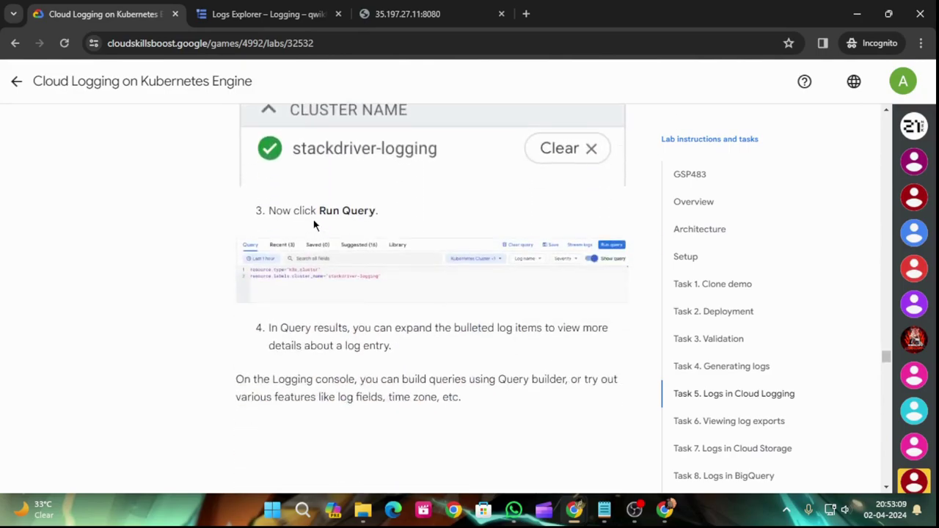
{"action": "left_click", "coordinate": [269, 14]}
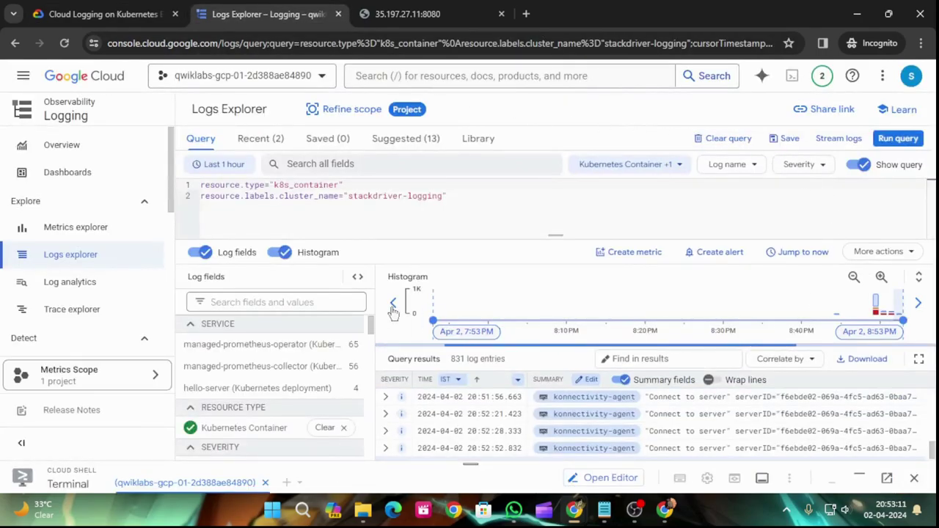
{"action": "left_click", "coordinate": [907, 141]}
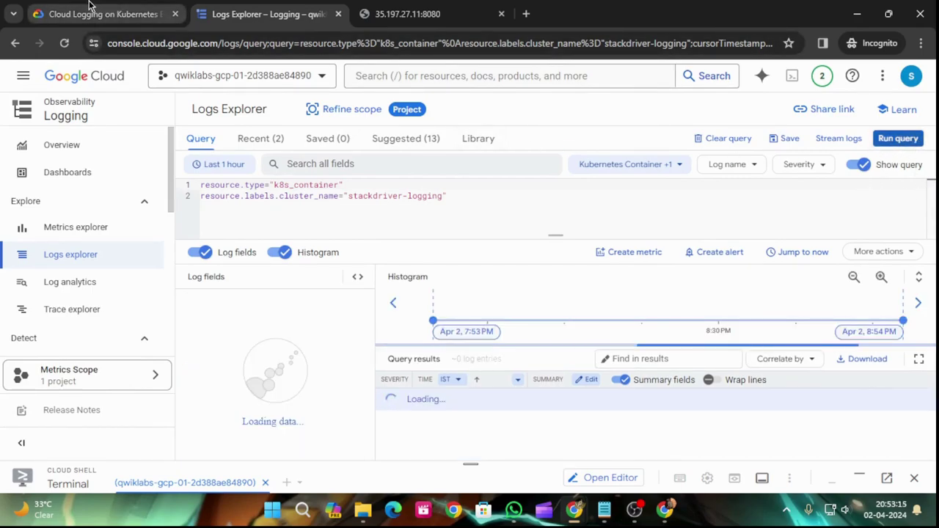
Step: Read the Task 6 instructions on viewing log exports and open the Log router page in the Logging console
{"action": "left_click", "coordinate": [92, 10]}
{"action": "scroll", "coordinate": [380, 331], "scroll_direction": "down", "scroll_amount": 10}
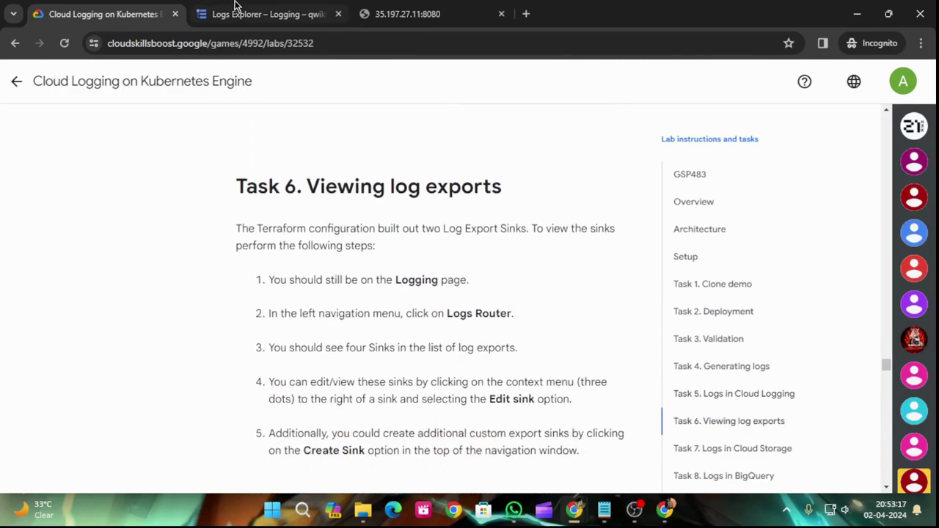
{"action": "left_click", "coordinate": [228, 8]}
{"action": "left_click", "coordinate": [110, 13]}
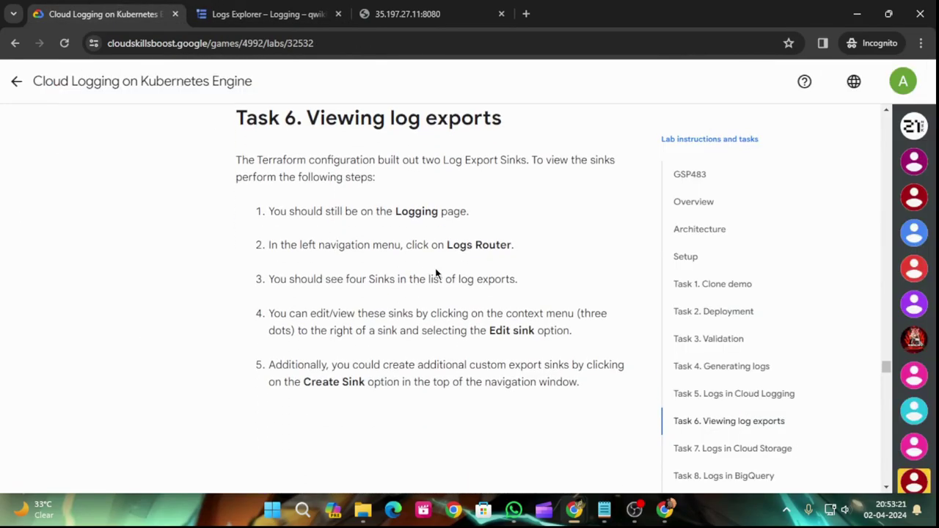
{"action": "left_click", "coordinate": [314, 9]}
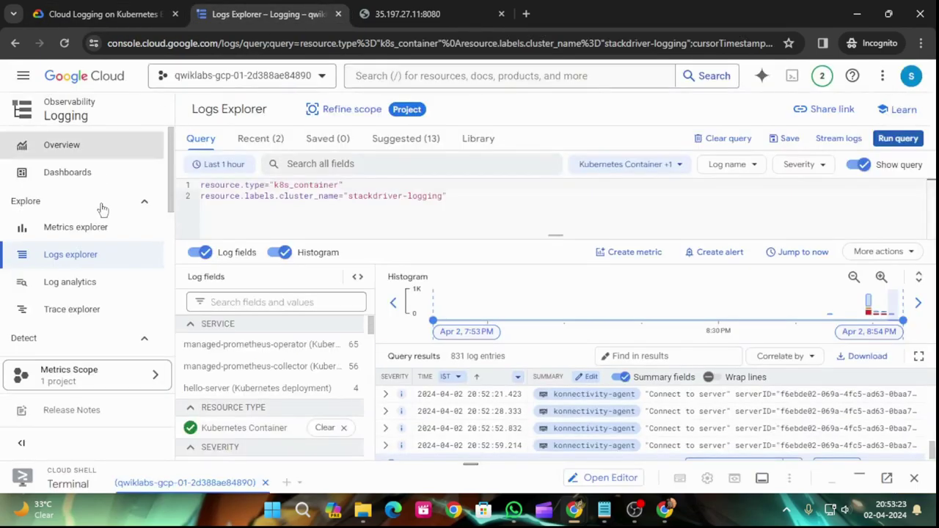
{"action": "scroll", "coordinate": [96, 308], "scroll_direction": "down", "scroll_amount": 3}
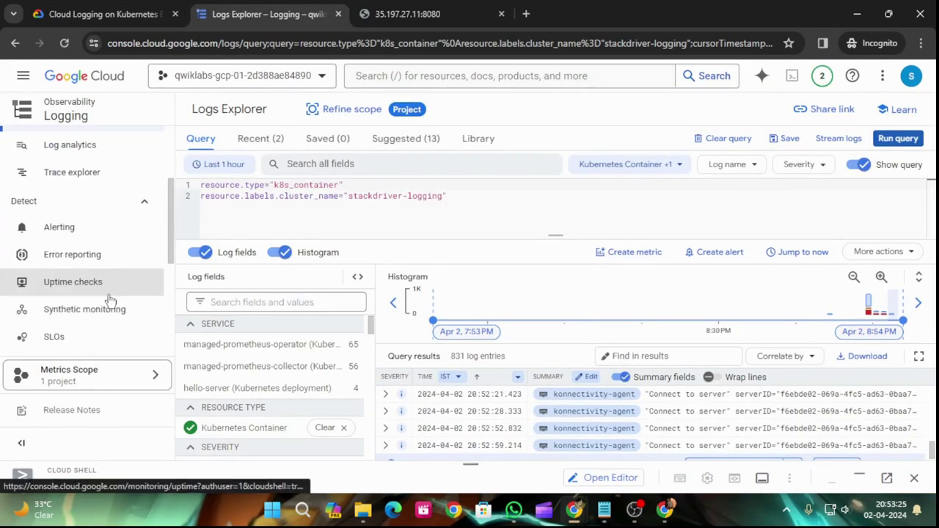
{"action": "scroll", "coordinate": [115, 317], "scroll_direction": "down", "scroll_amount": 5}
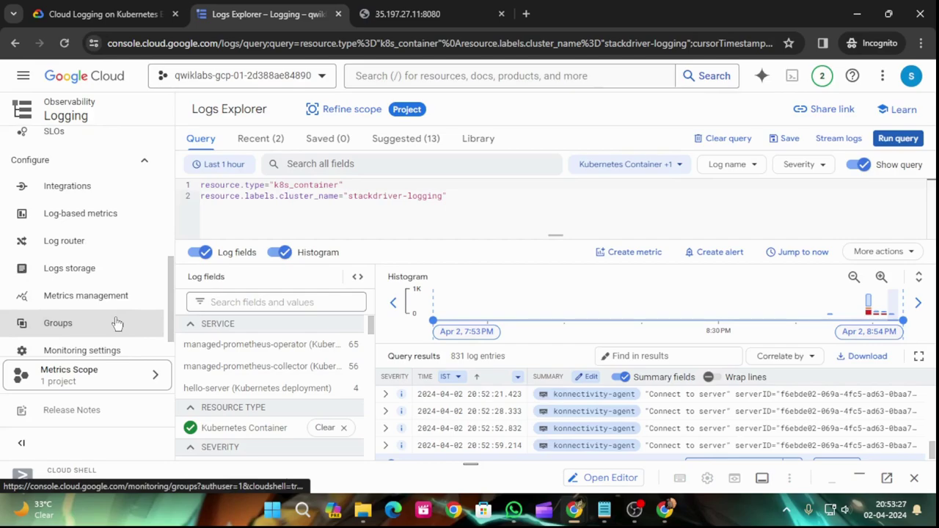
{"action": "left_click", "coordinate": [74, 243]}
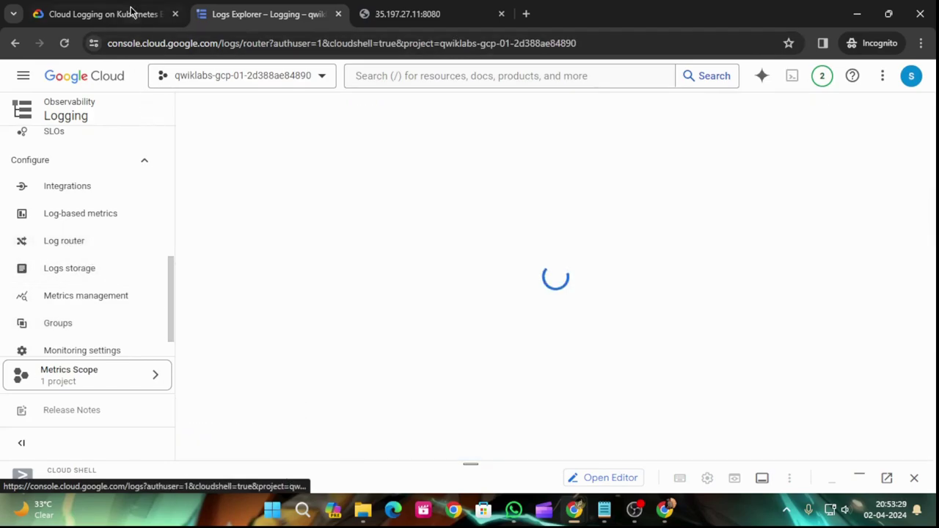
Step: Read the Task 7 instructions and open the Cloud Storage buckets list to find the stackdriver-gke-logging bucket
{"action": "left_click", "coordinate": [146, 13]}
{"action": "scroll", "coordinate": [407, 413], "scroll_direction": "down", "scroll_amount": 1}
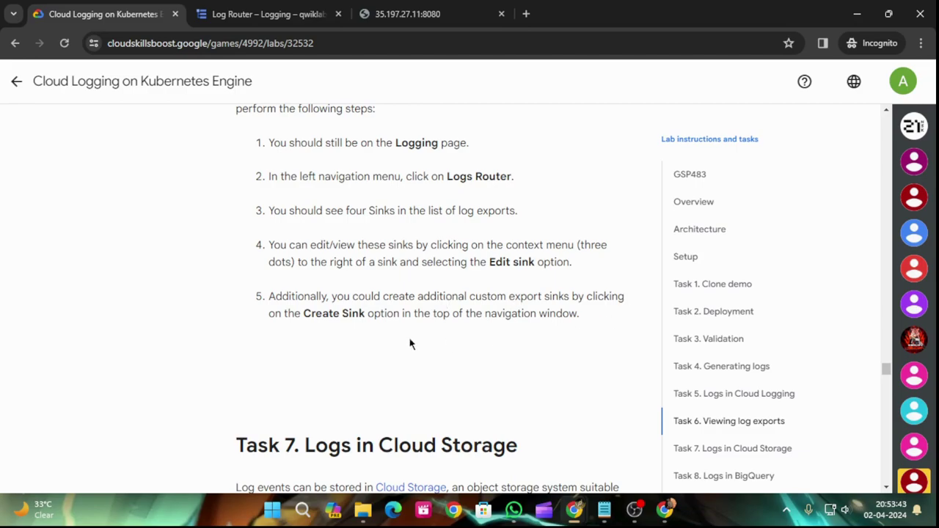
{"action": "scroll", "coordinate": [603, 332], "scroll_direction": "down", "scroll_amount": 8}
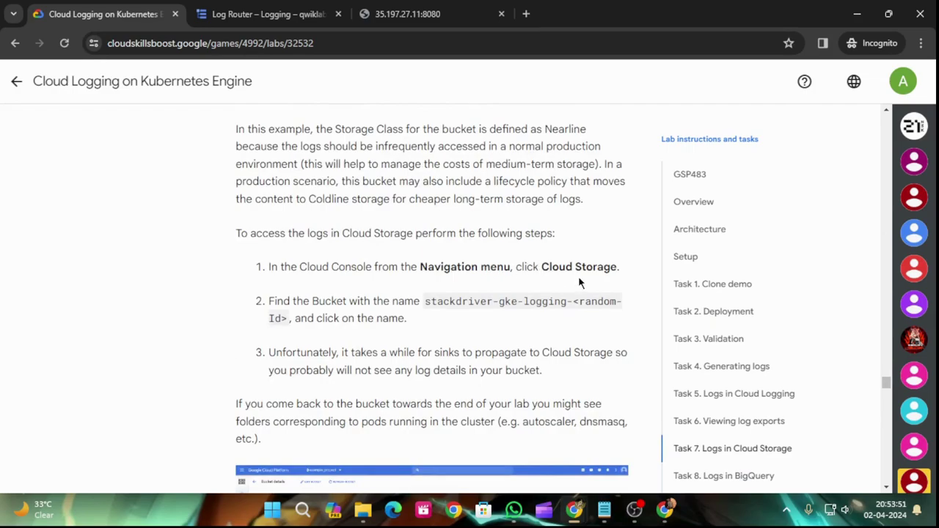
{"action": "left_click", "coordinate": [301, 14]}
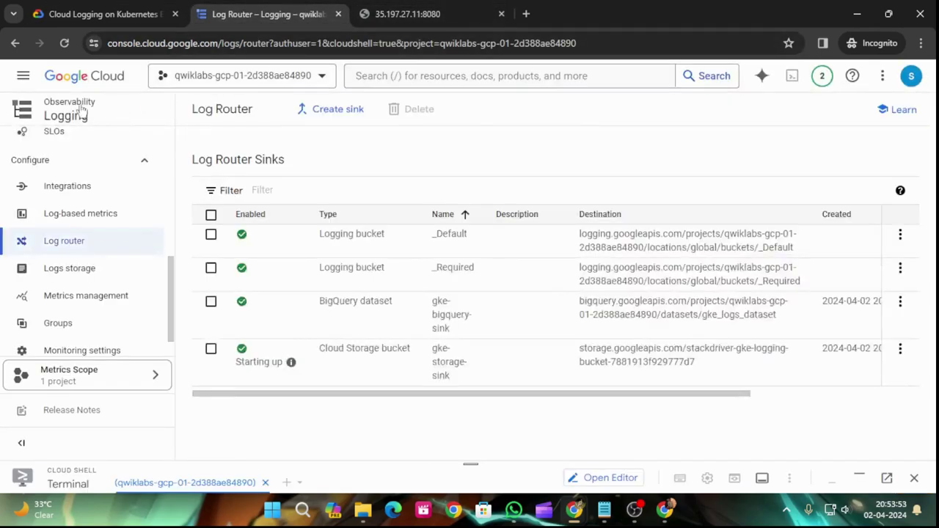
{"action": "left_click", "coordinate": [22, 76]}
{"action": "mouse_move", "coordinate": [114, 403]}
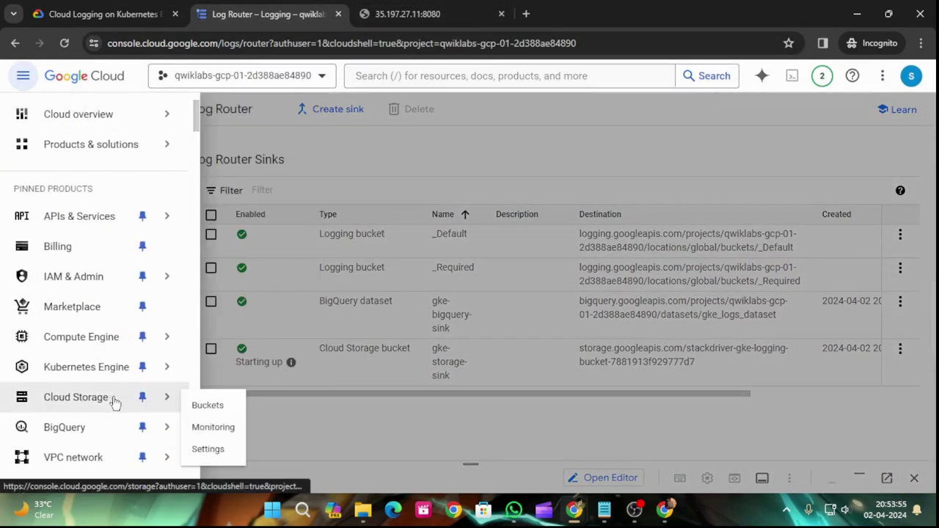
{"action": "left_click", "coordinate": [206, 406]}
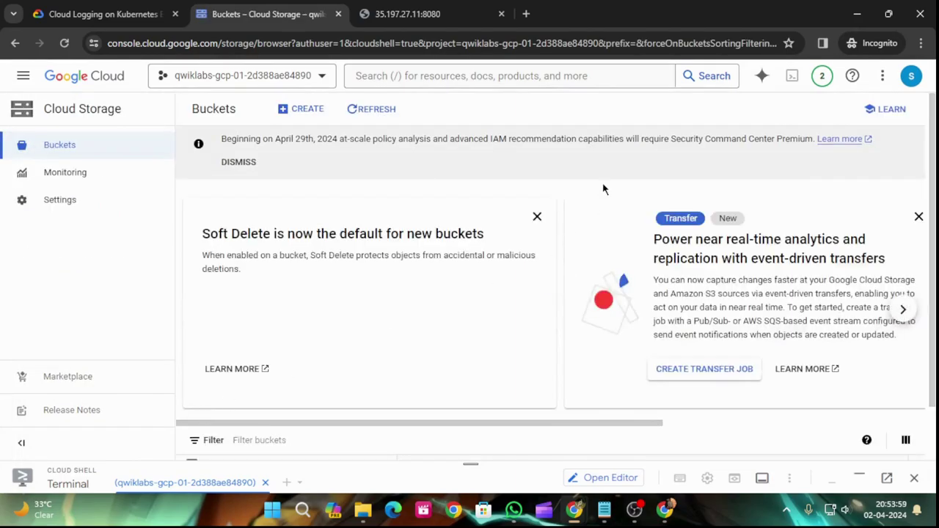
{"action": "left_click", "coordinate": [888, 109]}
{"action": "scroll", "coordinate": [319, 367], "scroll_direction": "down", "scroll_amount": 2}
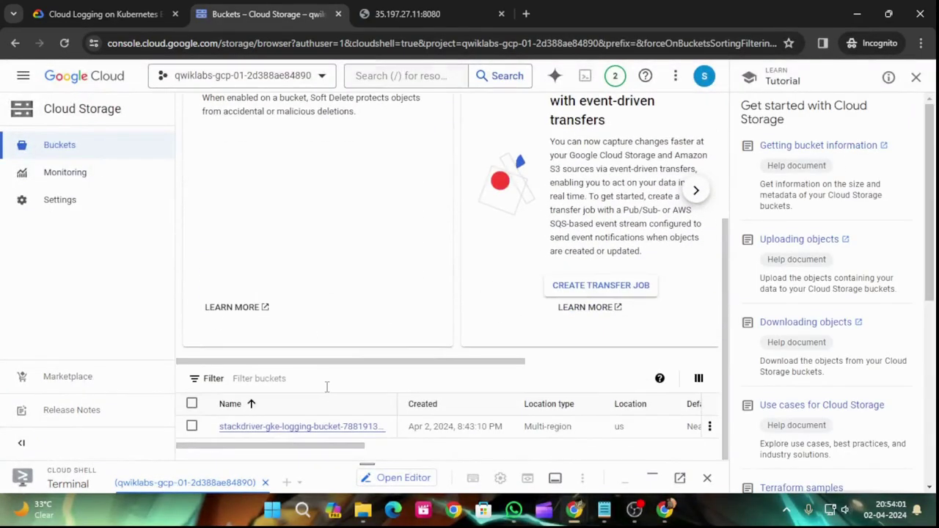
Step: Read the rest of Task 7 and the Task 8 instructions on accessing and querying the exported logs in BigQuery
{"action": "left_click", "coordinate": [105, 13]}
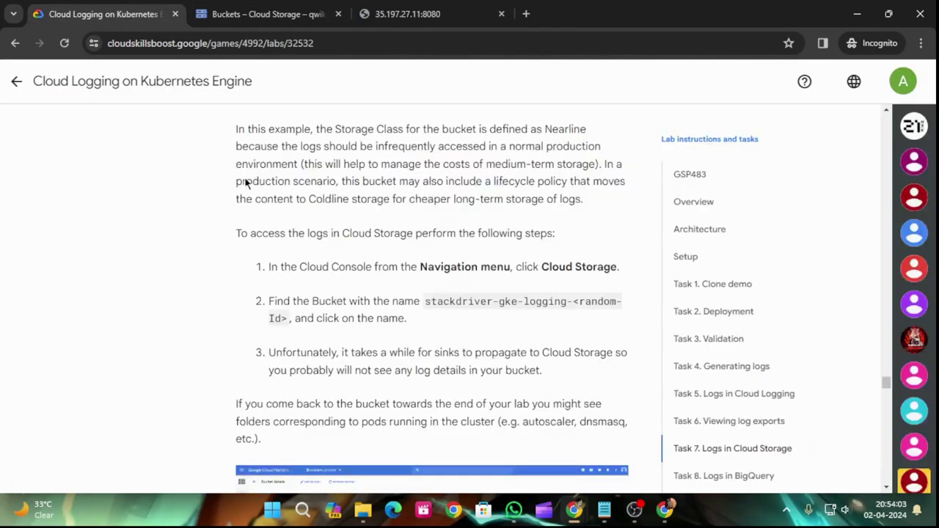
{"action": "scroll", "coordinate": [378, 376], "scroll_direction": "down", "scroll_amount": 3}
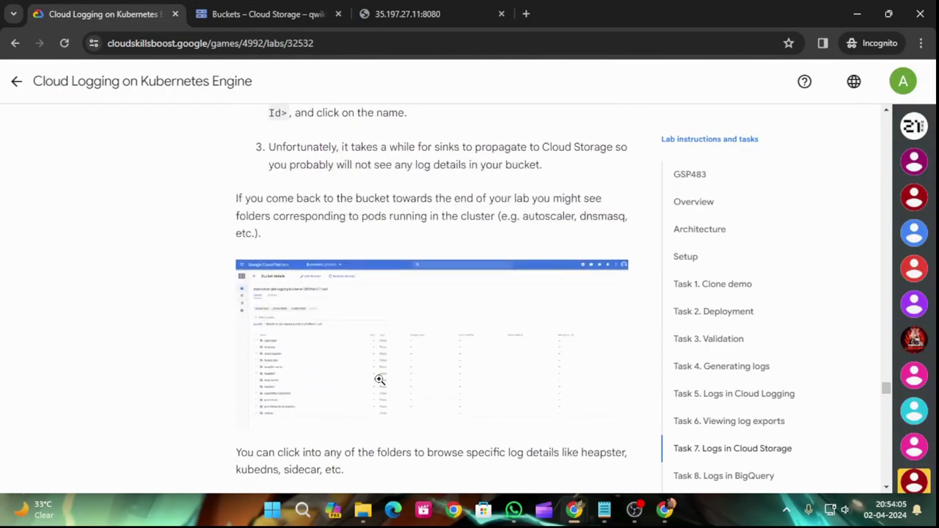
{"action": "scroll", "coordinate": [381, 380], "scroll_direction": "down", "scroll_amount": 5}
{"action": "scroll", "coordinate": [381, 384], "scroll_direction": "down", "scroll_amount": 5}
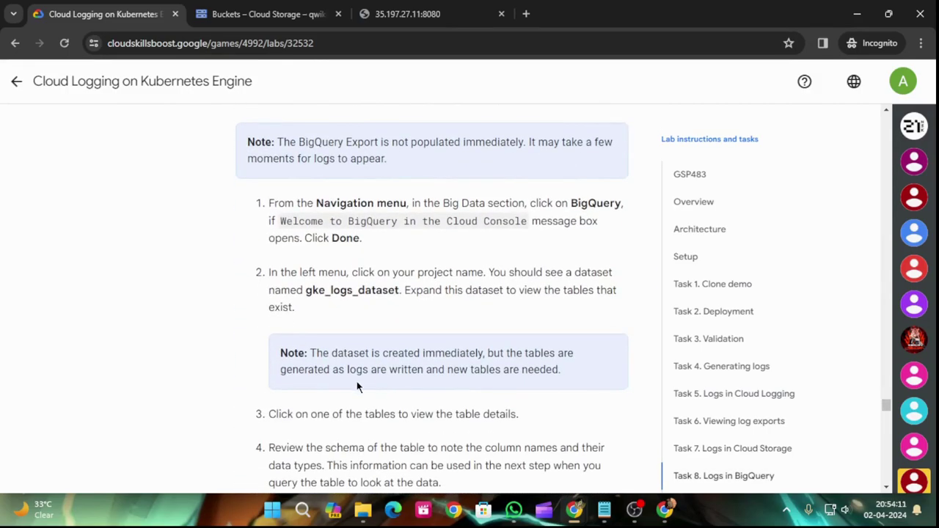
{"action": "scroll", "coordinate": [374, 368], "scroll_direction": "down", "scroll_amount": 5}
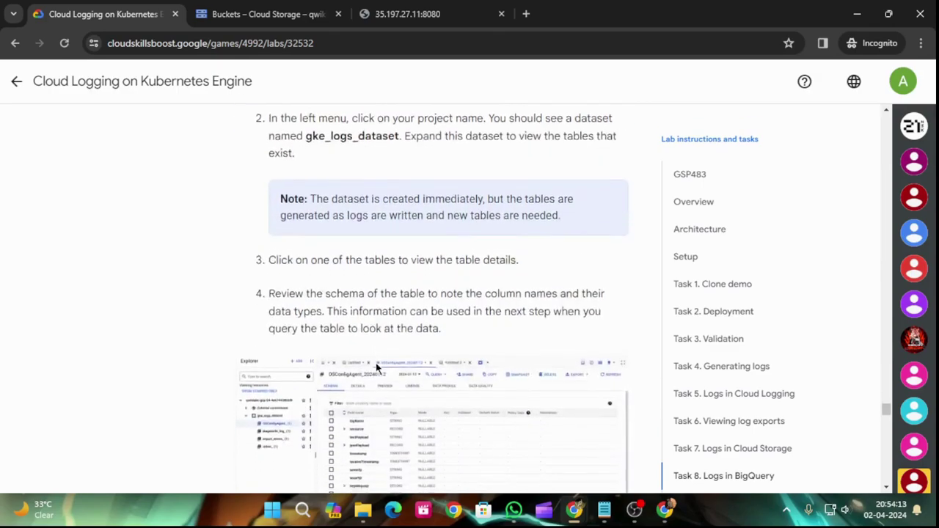
{"action": "scroll", "coordinate": [380, 372], "scroll_direction": "down", "scroll_amount": 5}
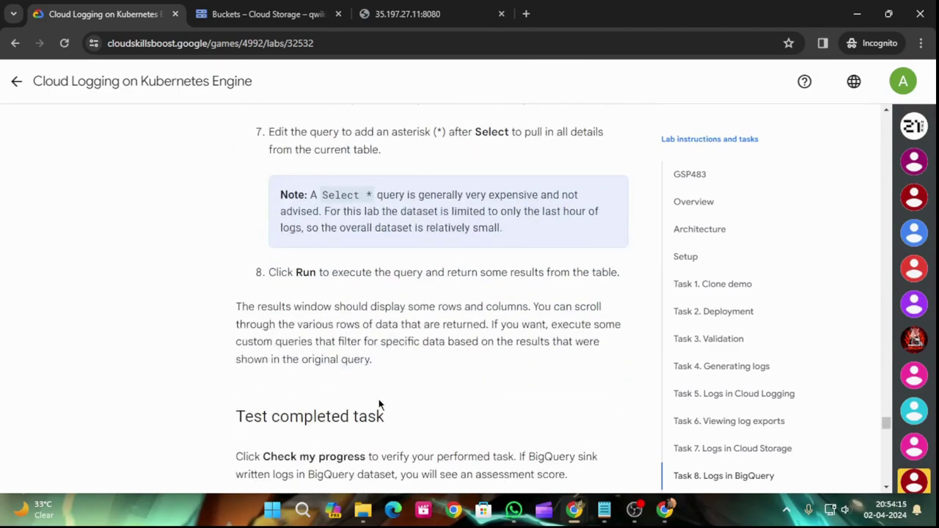
{"action": "scroll", "coordinate": [405, 290], "scroll_direction": "up", "scroll_amount": 10}
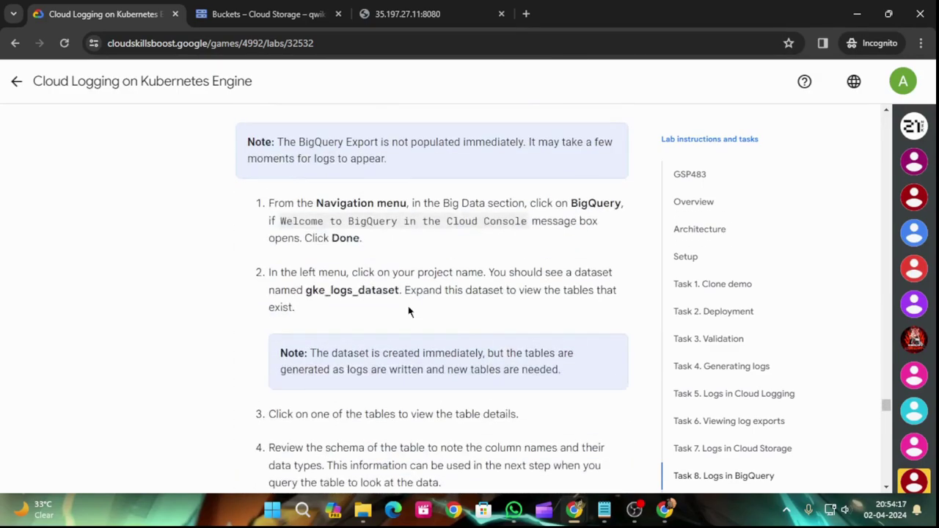
{"action": "scroll", "coordinate": [386, 306], "scroll_direction": "up", "scroll_amount": 1}
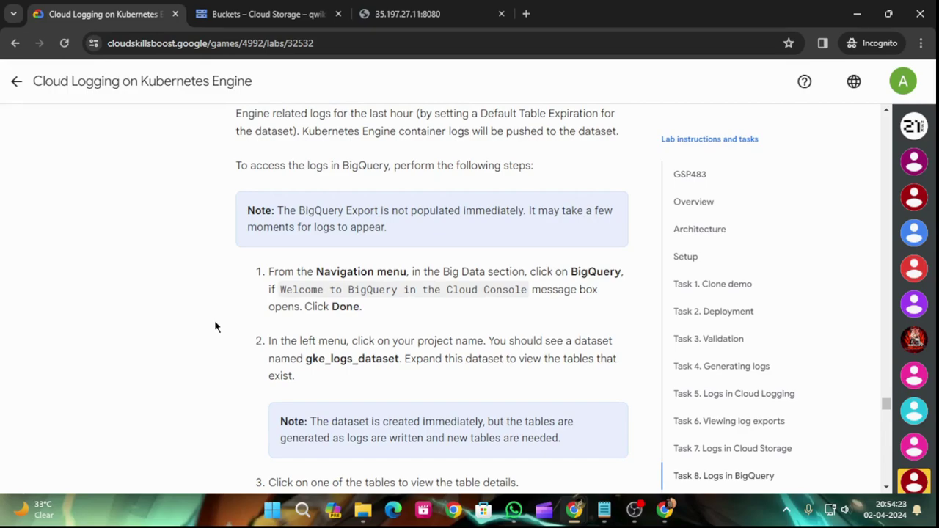
{"action": "scroll", "coordinate": [213, 294], "scroll_direction": "up", "scroll_amount": 3}
Step: Open BigQuery in the Google Cloud console and dismiss its welcome message
{"action": "left_click", "coordinate": [257, 14]}
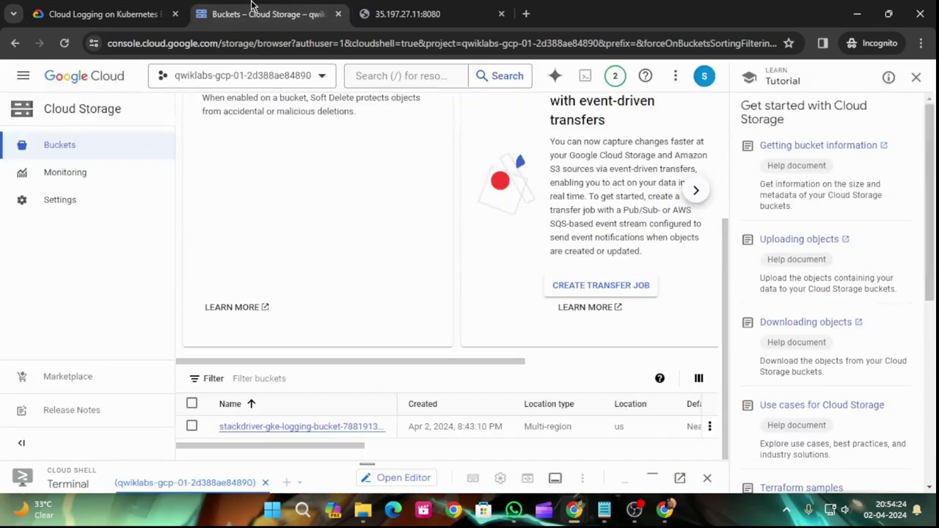
{"action": "left_click", "coordinate": [23, 75]}
{"action": "scroll", "coordinate": [95, 392], "scroll_direction": "down", "scroll_amount": 2}
{"action": "scroll", "coordinate": [51, 300], "scroll_direction": "up", "scroll_amount": 2}
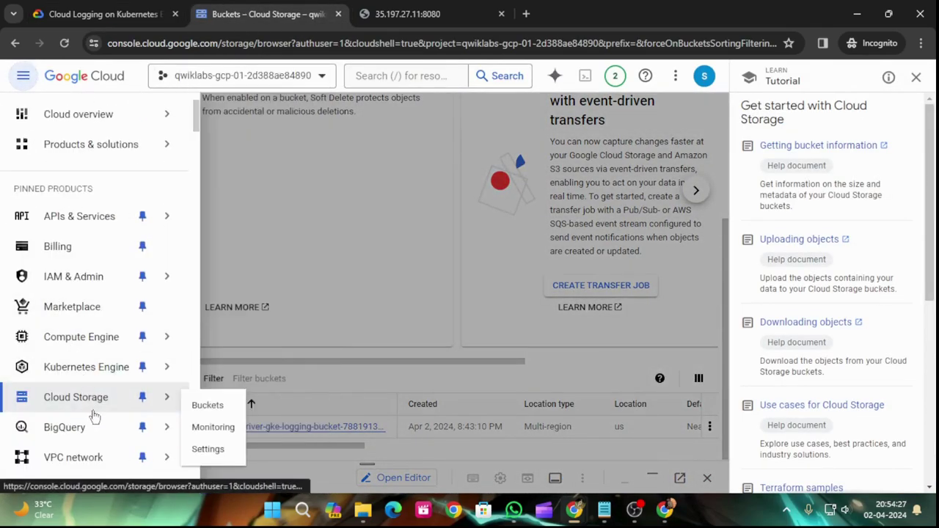
{"action": "left_click", "coordinate": [94, 428]}
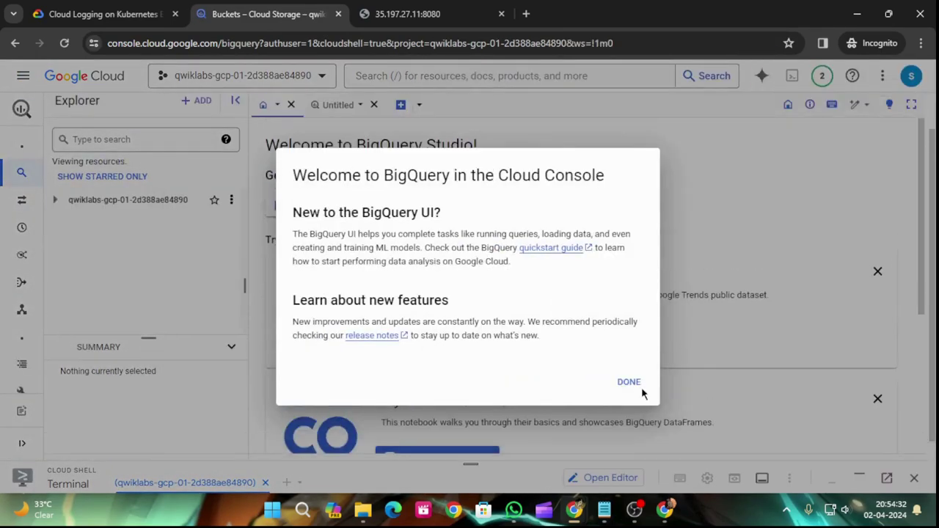
{"action": "left_click", "coordinate": [636, 386]}
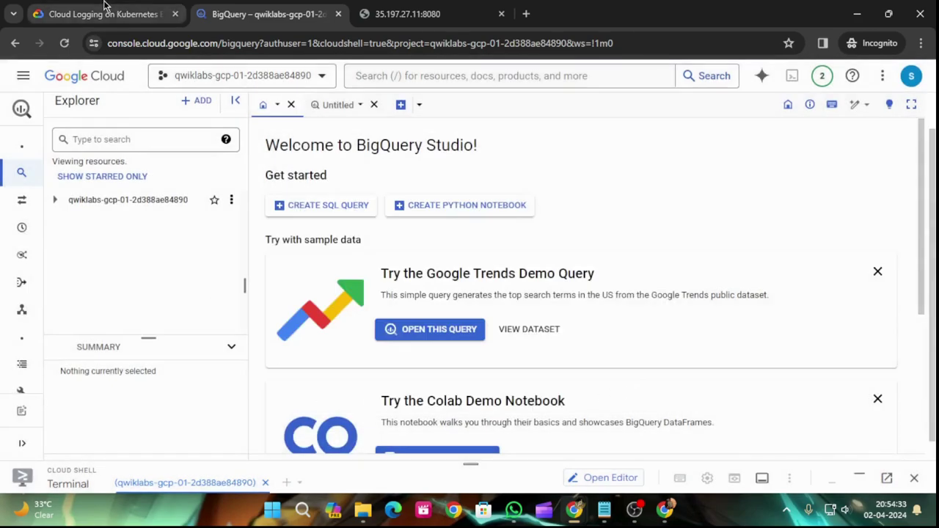
Step: Check the dataset instructions in the lab, then expand the project and its gke_logs_dataset in the BigQuery Explorer
{"action": "left_click", "coordinate": [102, 14]}
{"action": "scroll", "coordinate": [548, 356], "scroll_direction": "down", "scroll_amount": 3}
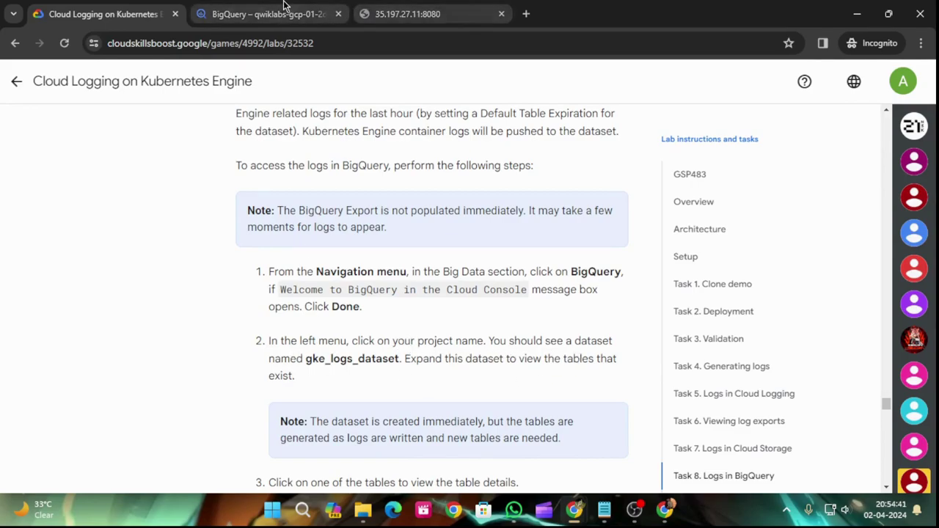
{"action": "left_click", "coordinate": [283, 7]}
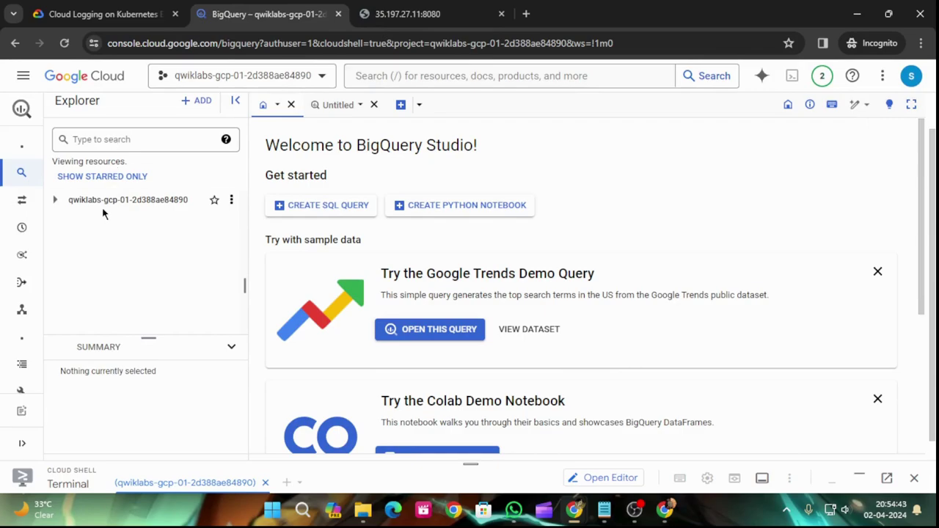
{"action": "left_click", "coordinate": [54, 200]}
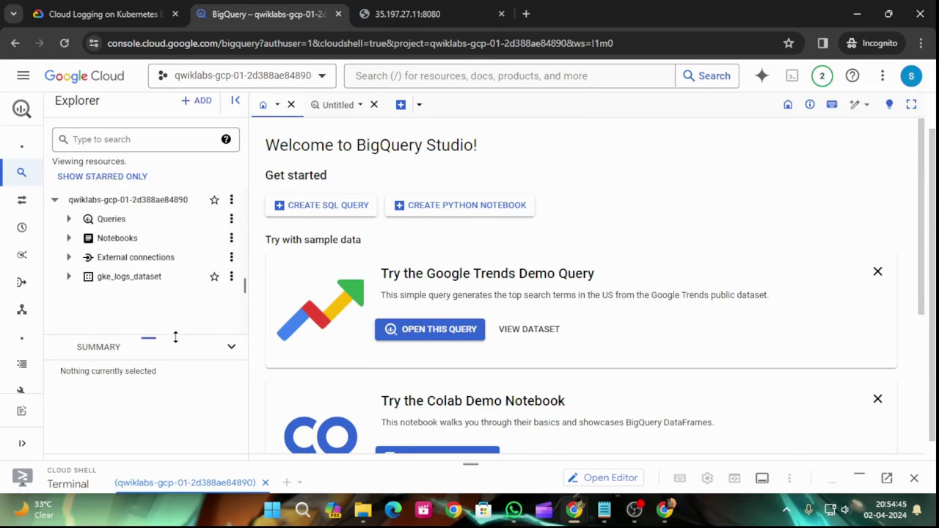
{"action": "left_click", "coordinate": [69, 277]}
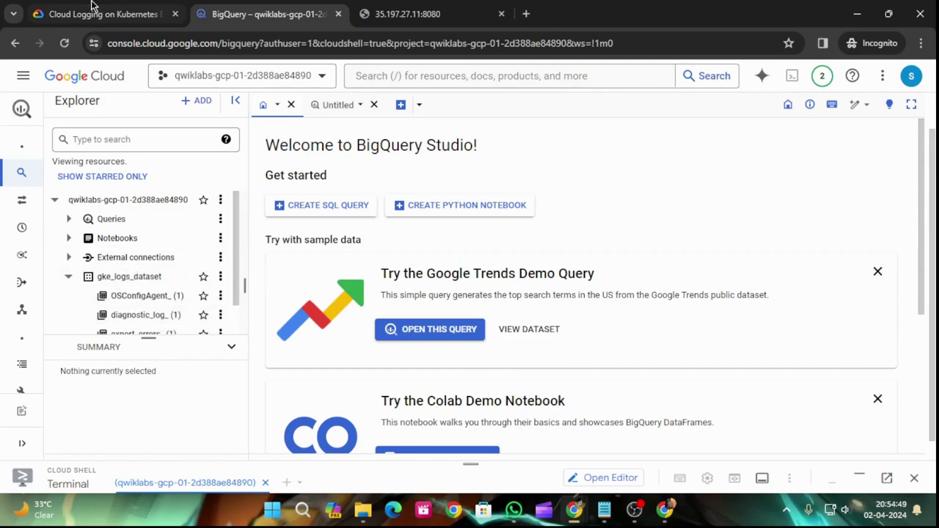
Step: Read the lab steps on table details and schema, and open the OSConfigAgent_ table of gke_logs_dataset
{"action": "left_click", "coordinate": [110, 14]}
{"action": "scroll", "coordinate": [599, 384], "scroll_direction": "down", "scroll_amount": 3}
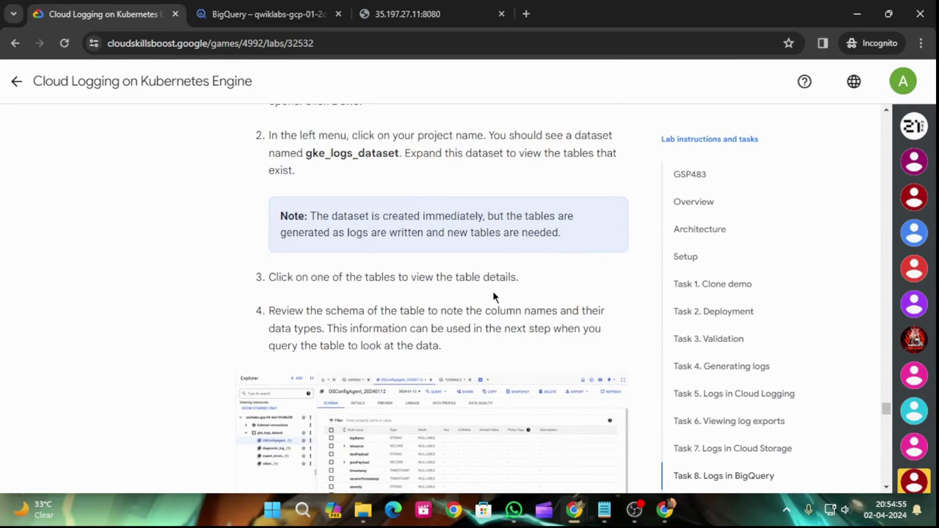
{"action": "scroll", "coordinate": [497, 293], "scroll_direction": "down", "scroll_amount": 4}
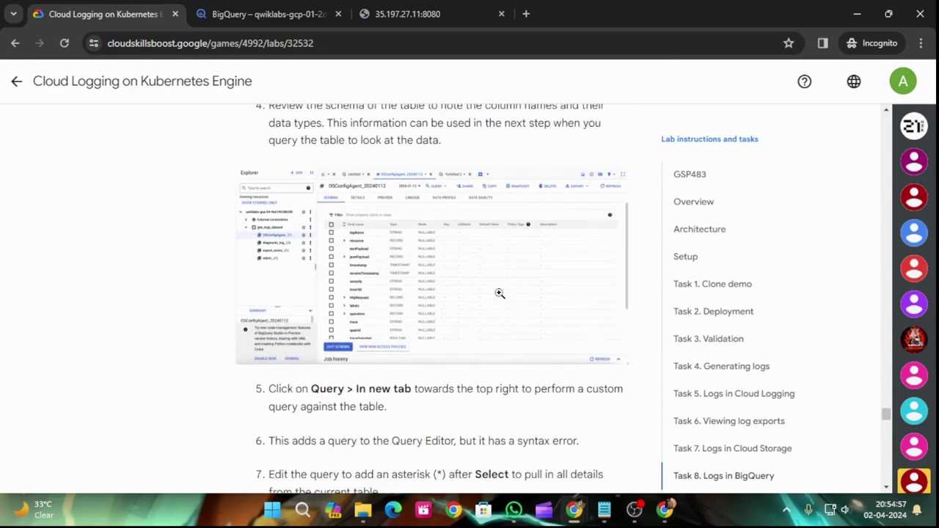
{"action": "left_click", "coordinate": [267, 11]}
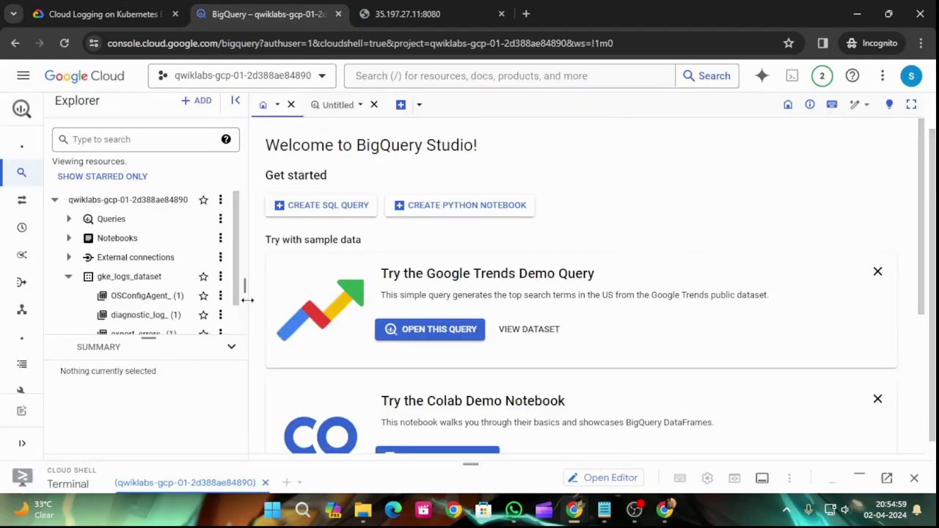
{"action": "scroll", "coordinate": [162, 323], "scroll_direction": "down", "scroll_amount": 1}
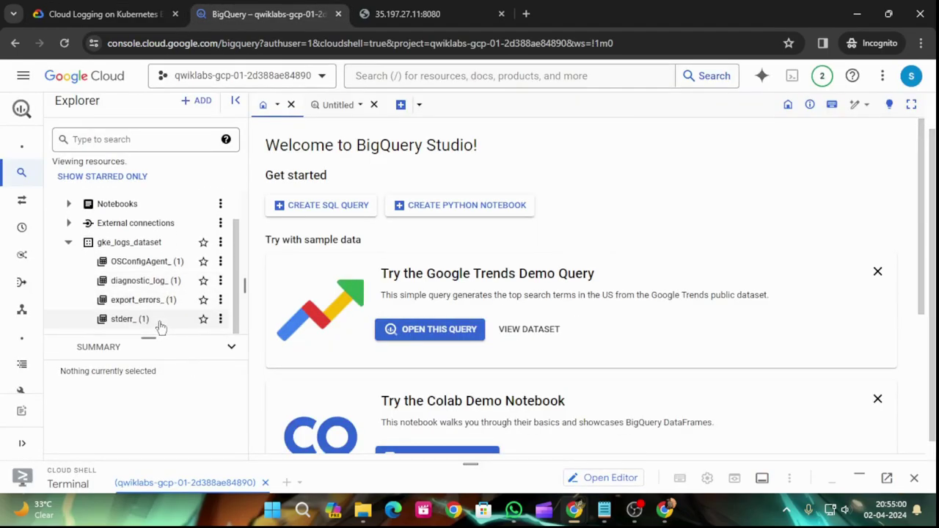
{"action": "left_click", "coordinate": [123, 263]}
Step: Check the lab's custom query step and open a query on the OSConfigAgent_ table in a new tab
{"action": "left_click", "coordinate": [135, 8]}
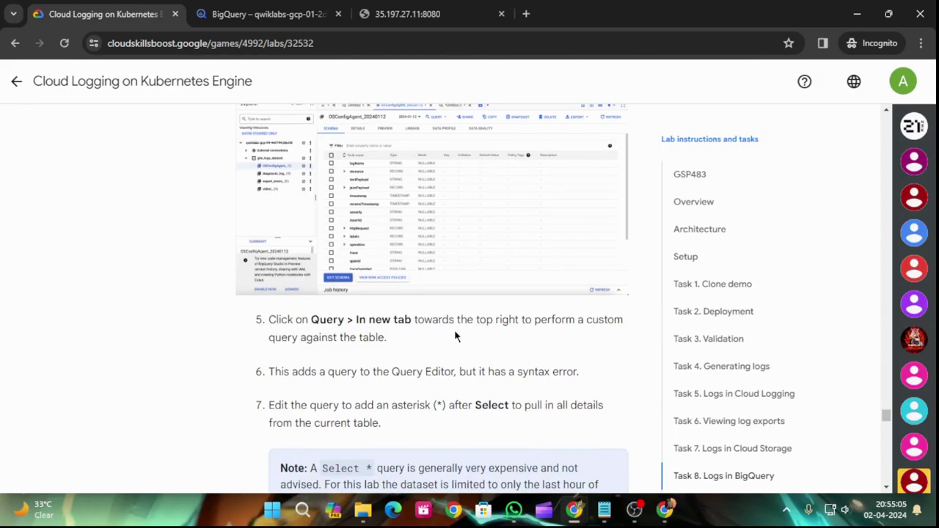
{"action": "scroll", "coordinate": [455, 329], "scroll_direction": "down", "scroll_amount": 1}
{"action": "left_click", "coordinate": [220, 10]}
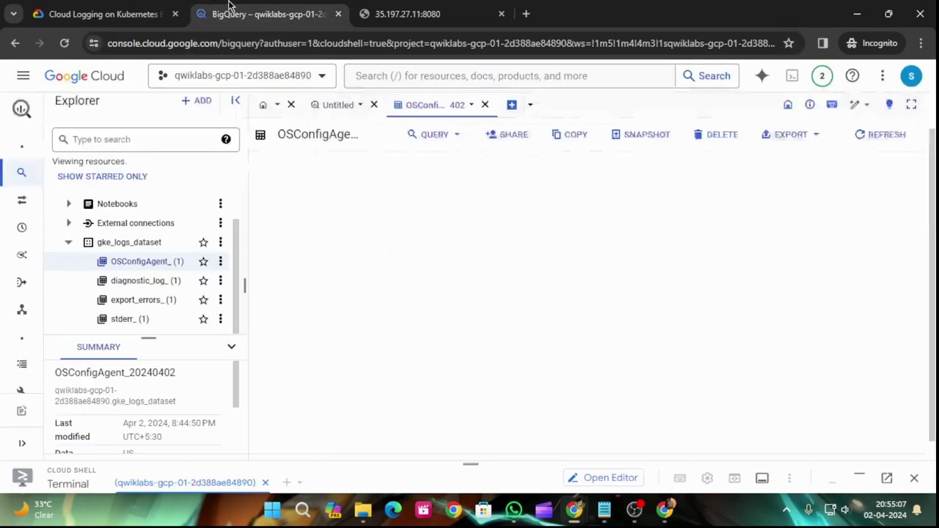
{"action": "left_click", "coordinate": [507, 140]}
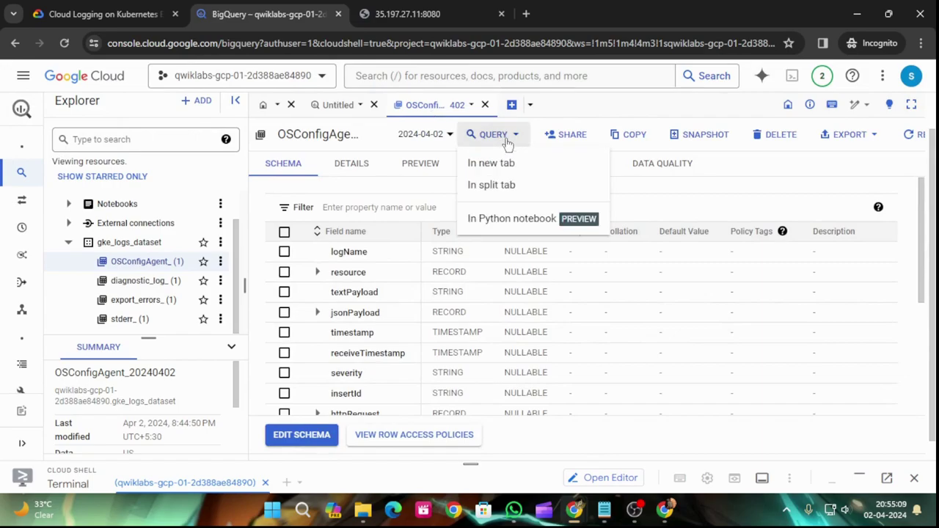
{"action": "left_click", "coordinate": [491, 163]}
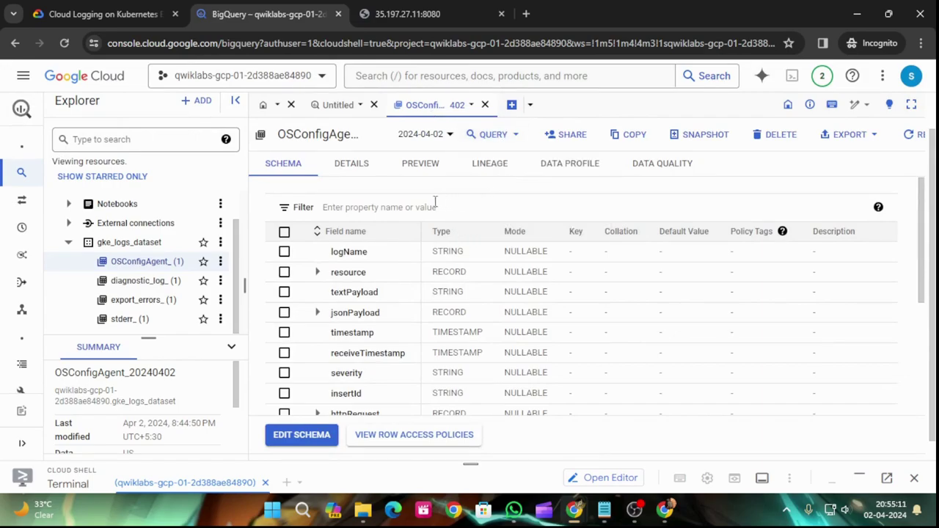
Step: Read the query editing instructions and add an asterisk after SELECT in the OSConfigAgent_20240402 query
{"action": "left_click", "coordinate": [82, 13]}
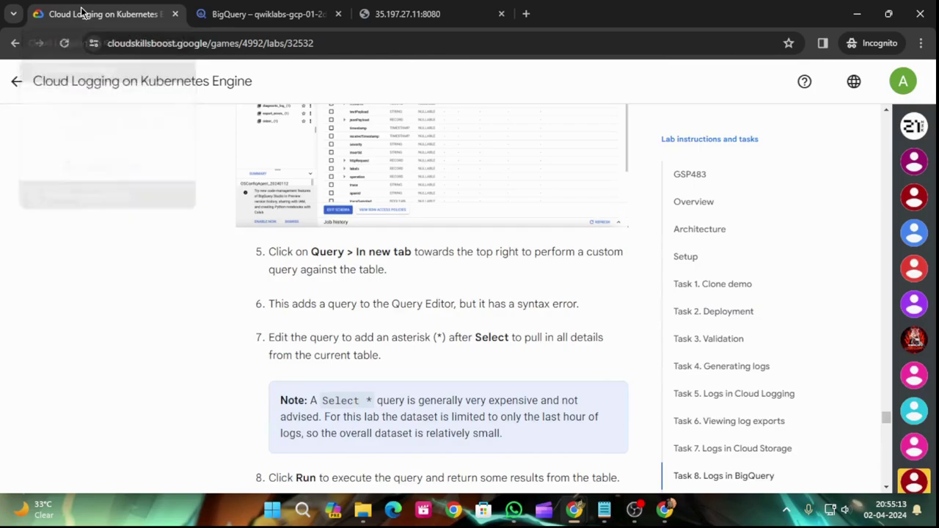
{"action": "scroll", "coordinate": [365, 383], "scroll_direction": "down", "scroll_amount": 1}
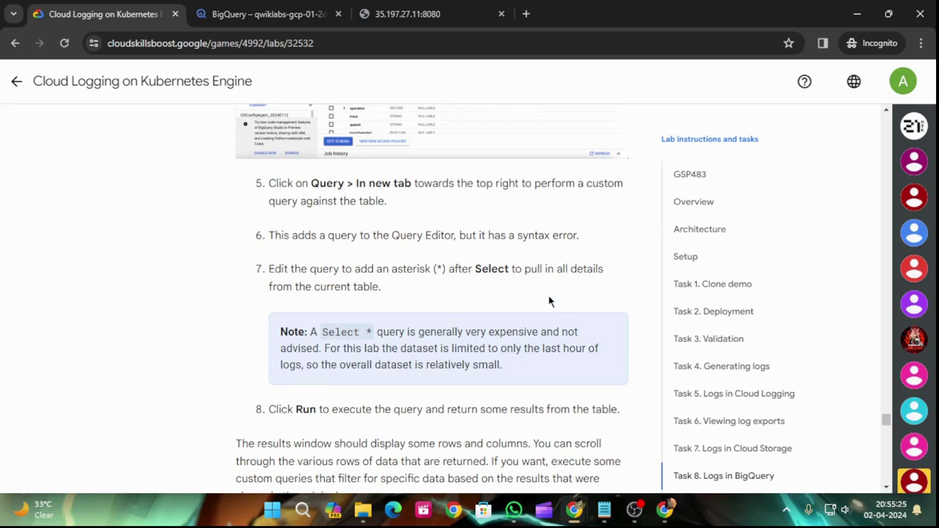
{"action": "scroll", "coordinate": [421, 306], "scroll_direction": "down", "scroll_amount": 1}
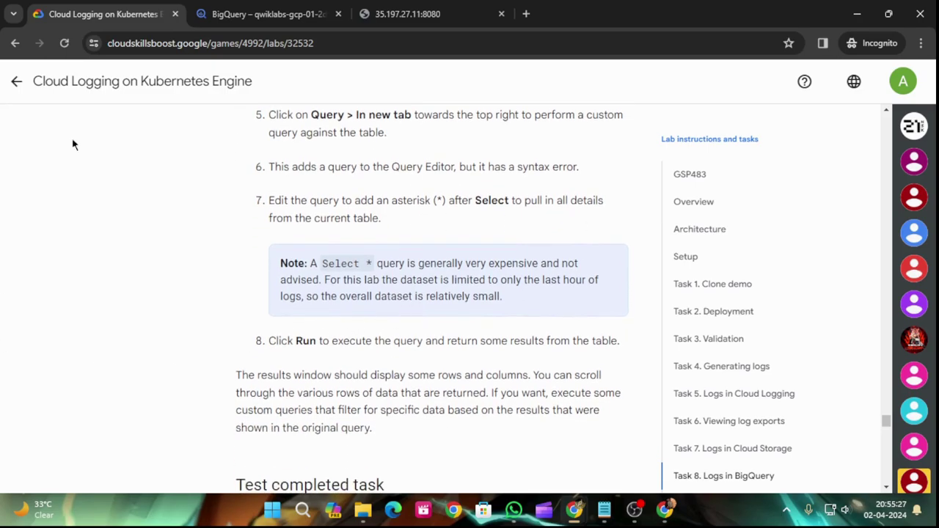
{"action": "left_click", "coordinate": [268, 13]}
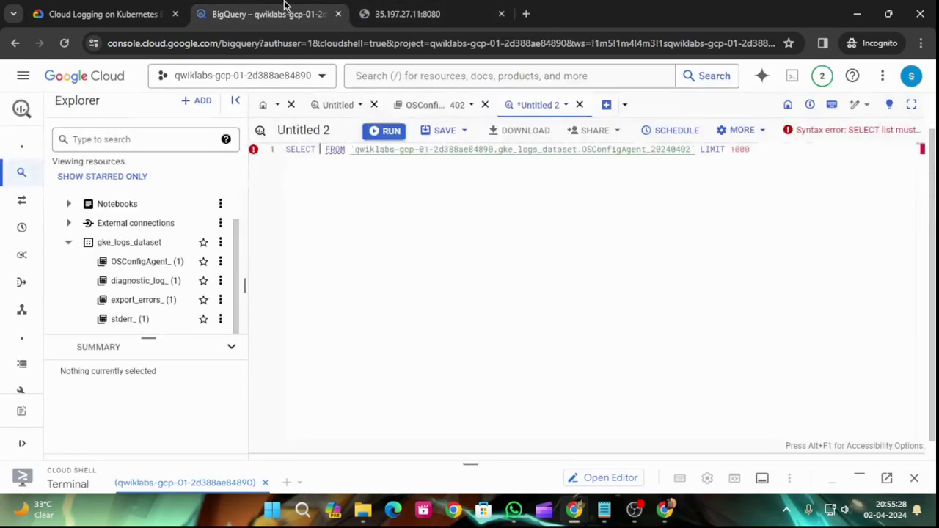
{"action": "left_click", "coordinate": [321, 159]}
{"action": "key", "text": "BackSpace"}
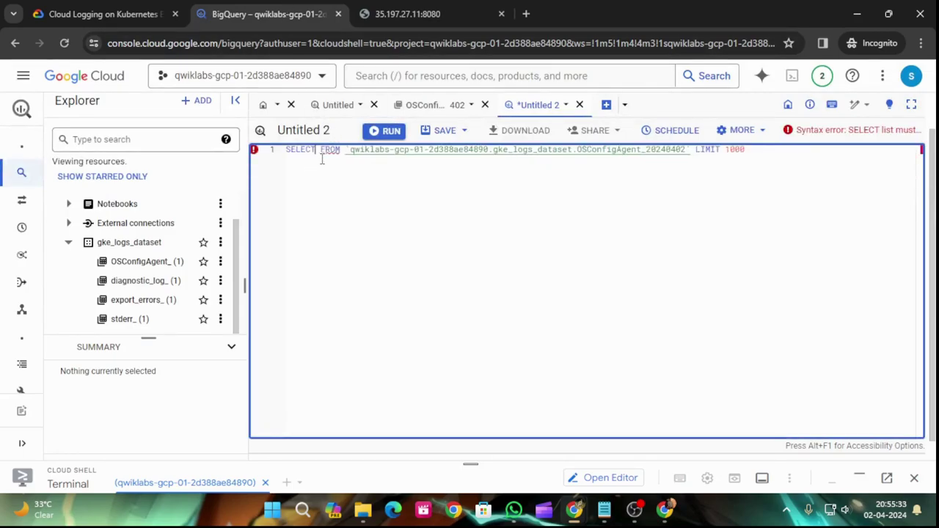
{"action": "type", "text": "*"}
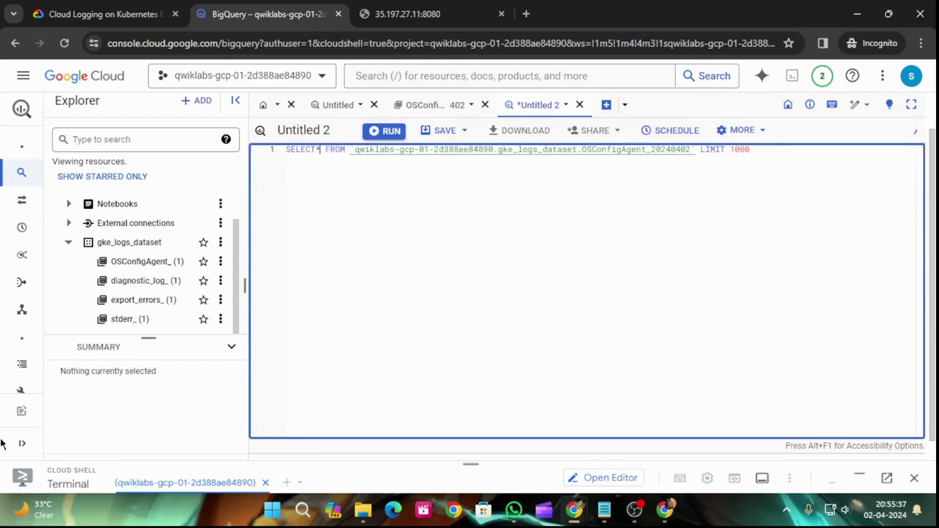
Step: Check the remaining Task 8 instructions and run the SELECT* query on the OSConfigAgent_20240402 table
{"action": "left_click", "coordinate": [103, 14]}
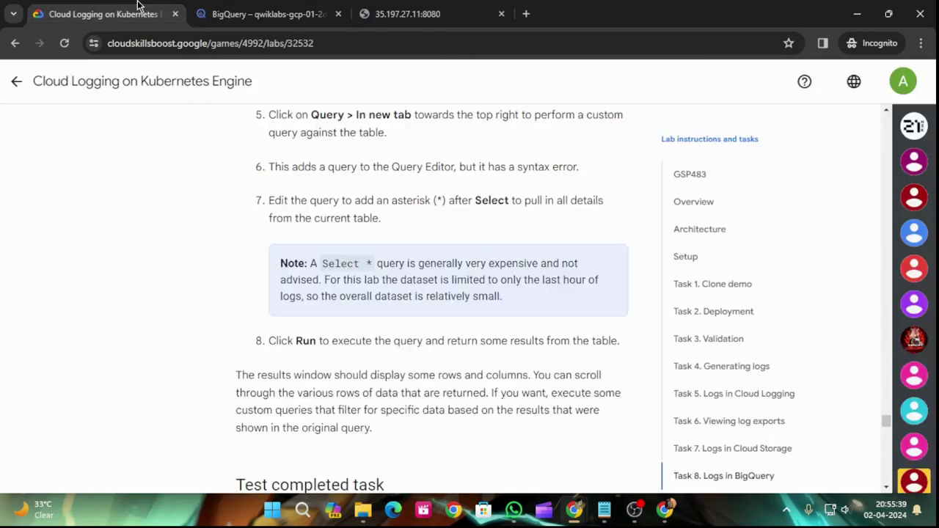
{"action": "scroll", "coordinate": [301, 314], "scroll_direction": "down", "scroll_amount": 3}
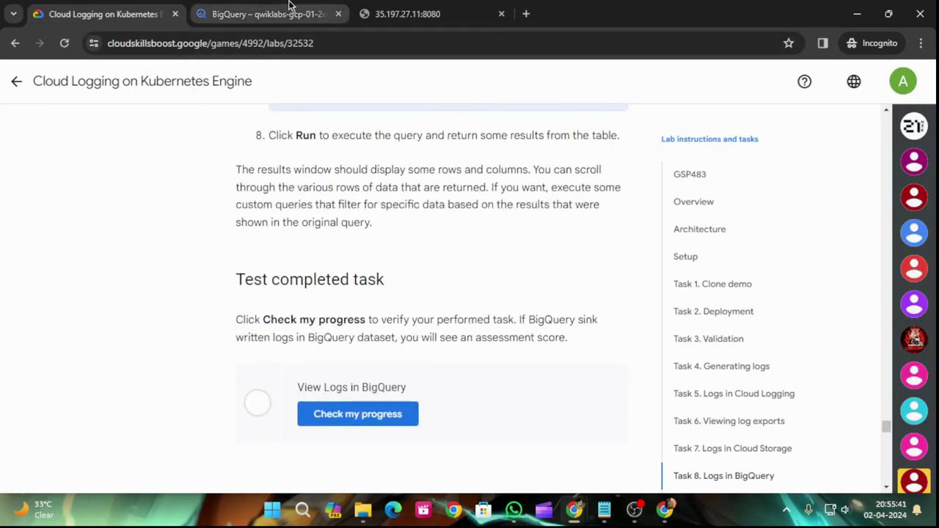
{"action": "left_click", "coordinate": [264, 14]}
{"action": "left_click", "coordinate": [382, 131]}
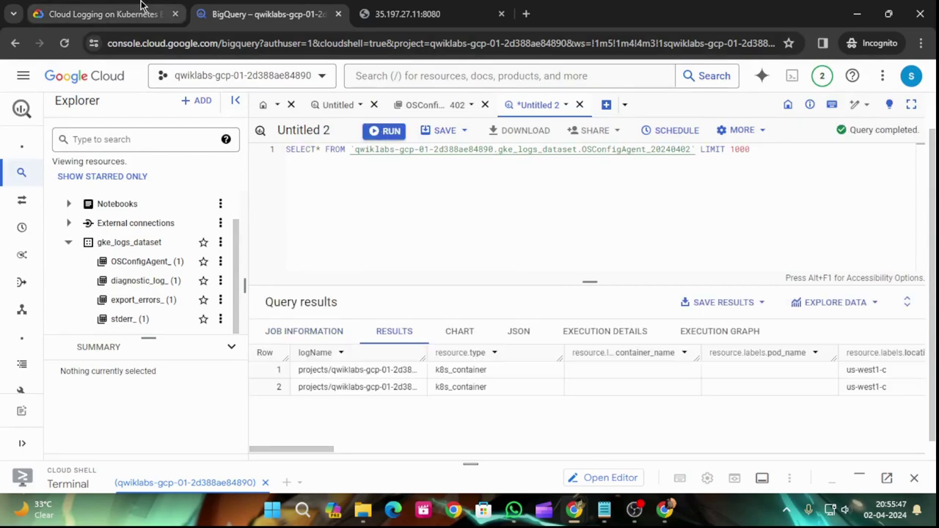
Step: Check the lab progress for the View Logs in BigQuery task, repeating the check until it is assessed
{"action": "left_click", "coordinate": [103, 13]}
{"action": "scroll", "coordinate": [260, 268], "scroll_direction": "down", "scroll_amount": 2}
{"action": "left_click", "coordinate": [357, 275]}
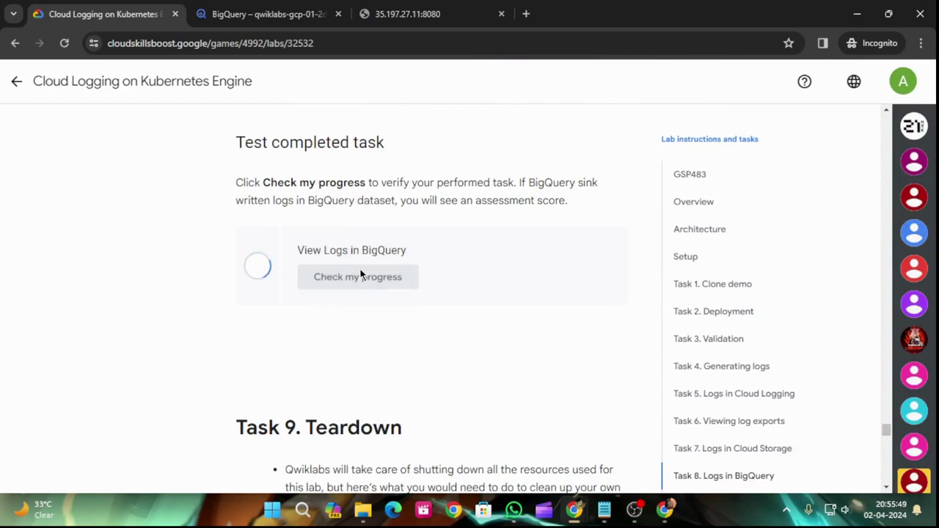
{"action": "left_click", "coordinate": [381, 277]}
{"action": "left_click", "coordinate": [381, 277]}
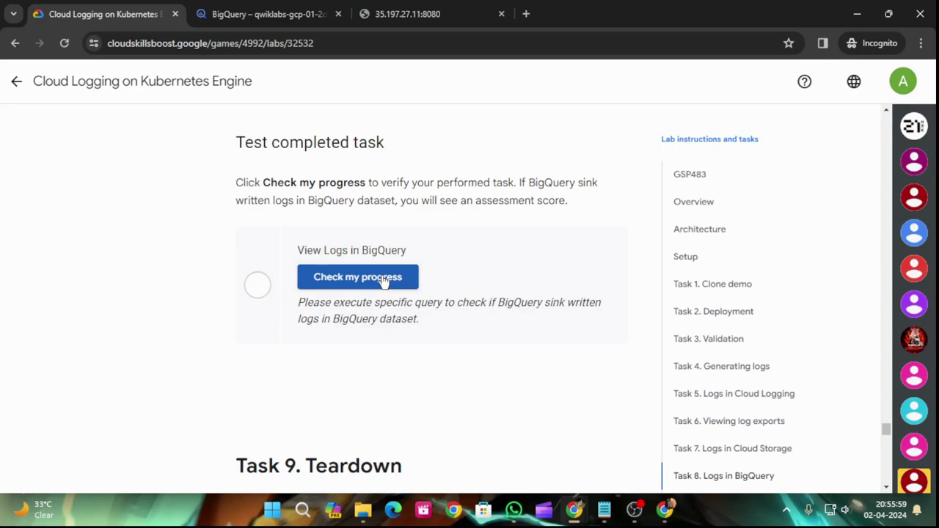
{"action": "scroll", "coordinate": [381, 282], "scroll_direction": "up", "scroll_amount": 4}
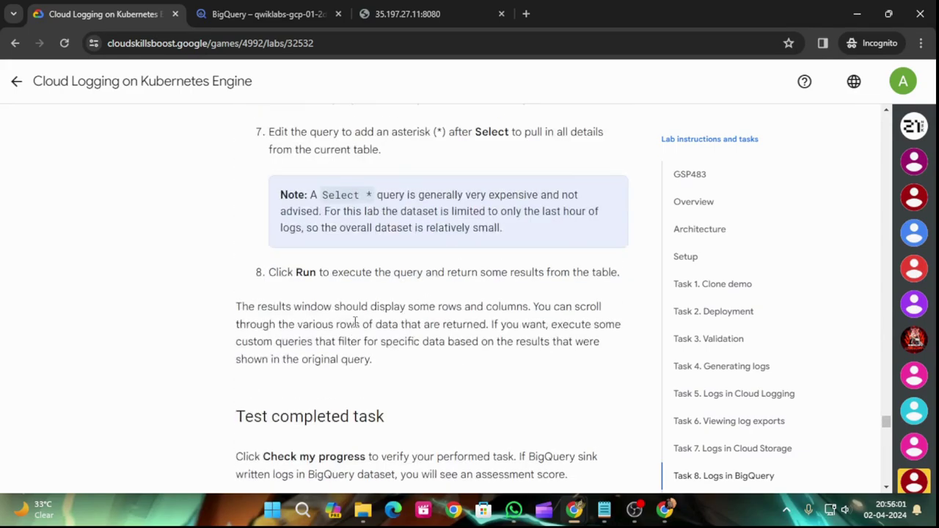
{"action": "scroll", "coordinate": [355, 323], "scroll_direction": "down", "scroll_amount": 4}
{"action": "left_click", "coordinate": [330, 277]}
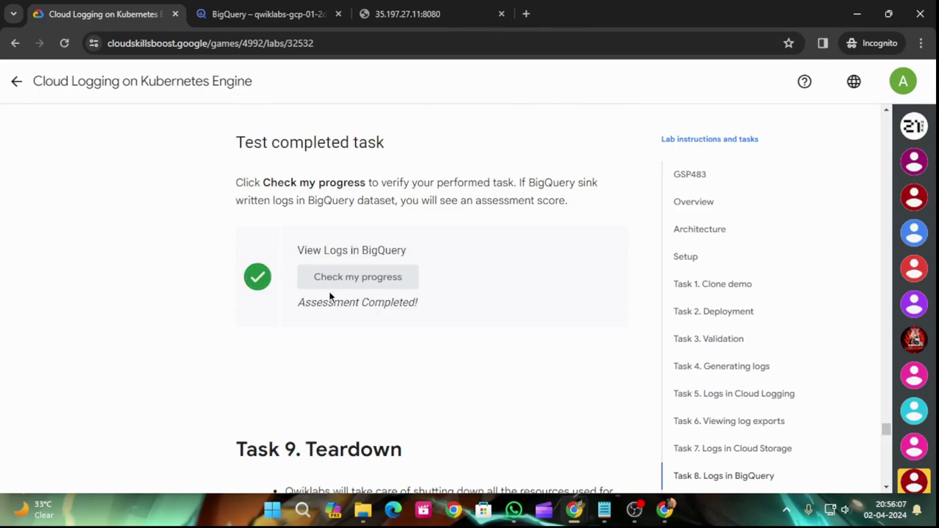
Step: Skim the rest of the lab, return to the Level 1 game page and reopen this lab from the Level Up! module
{"action": "scroll", "coordinate": [337, 323], "scroll_direction": "down", "scroll_amount": 15}
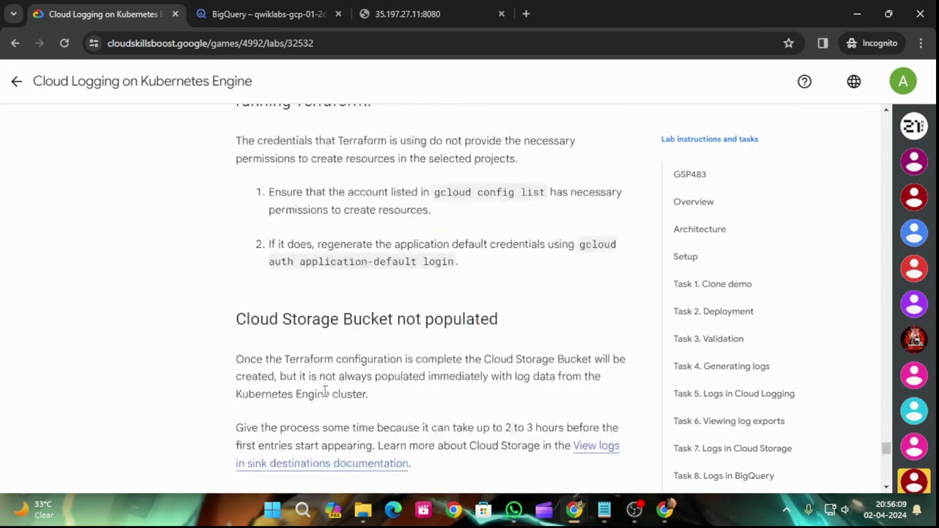
{"action": "left_click", "coordinate": [17, 80]}
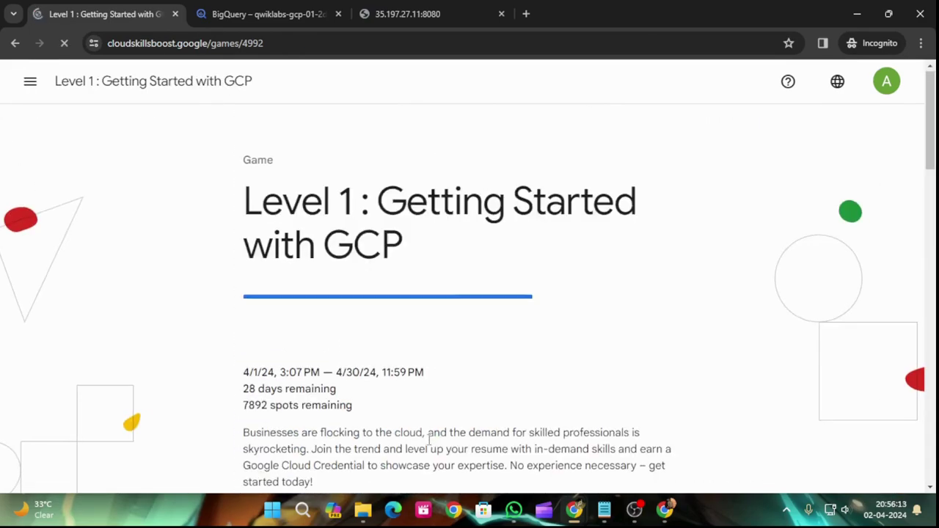
{"action": "scroll", "coordinate": [491, 419], "scroll_direction": "down", "scroll_amount": 15}
{"action": "scroll", "coordinate": [493, 408], "scroll_direction": "up", "scroll_amount": 1}
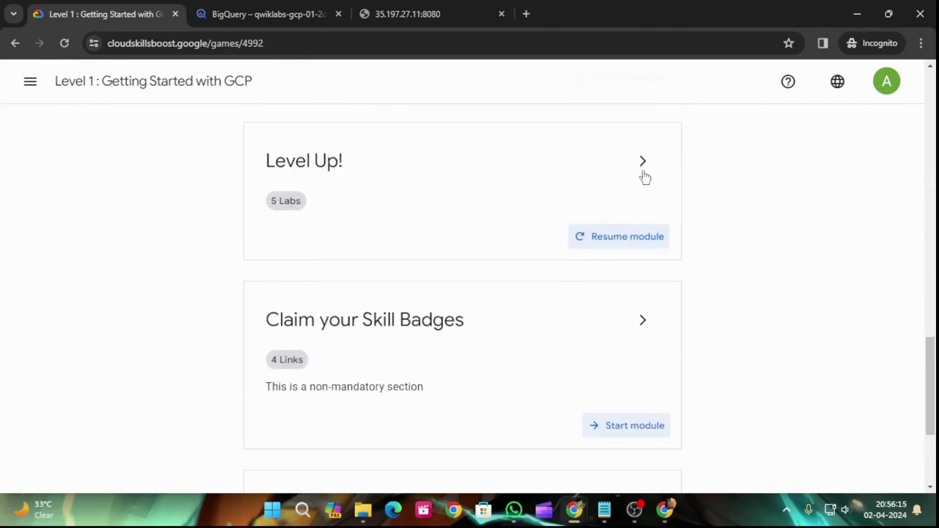
{"action": "left_click", "coordinate": [638, 176]}
{"action": "scroll", "coordinate": [507, 377], "scroll_direction": "down", "scroll_amount": 2}
{"action": "left_click", "coordinate": [380, 422]}
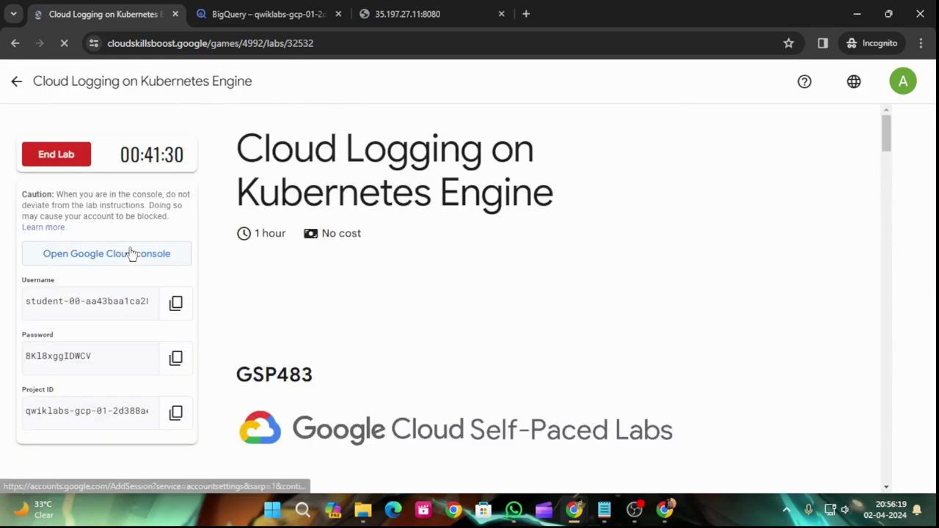
Step: End the Cloud Logging on Kubernetes Engine lab and submit a five-star rating
{"action": "left_click", "coordinate": [56, 155]}
{"action": "left_click", "coordinate": [626, 329]}
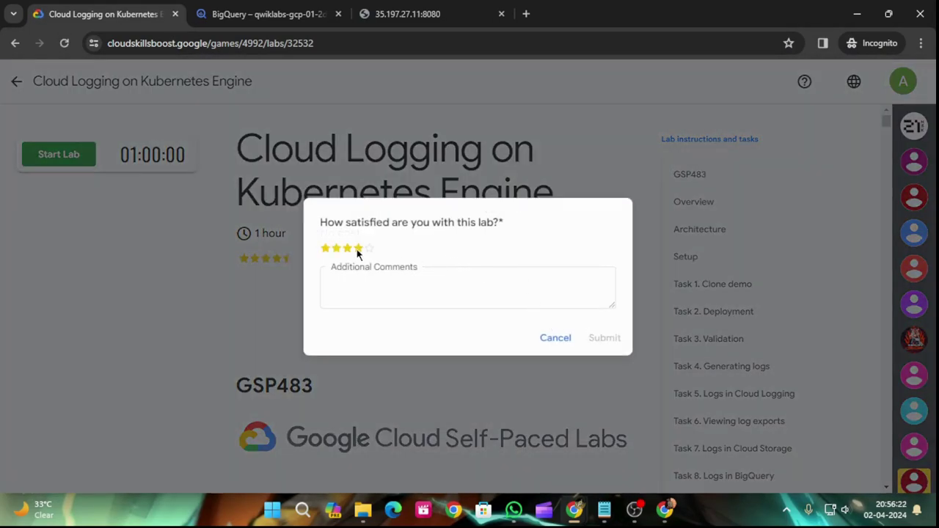
{"action": "left_click", "coordinate": [370, 250]}
{"action": "left_click", "coordinate": [615, 340]}
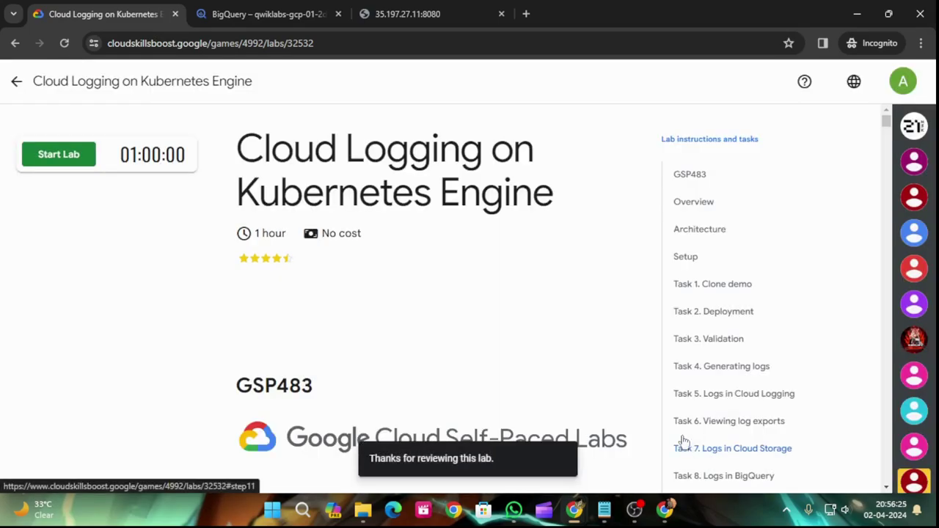